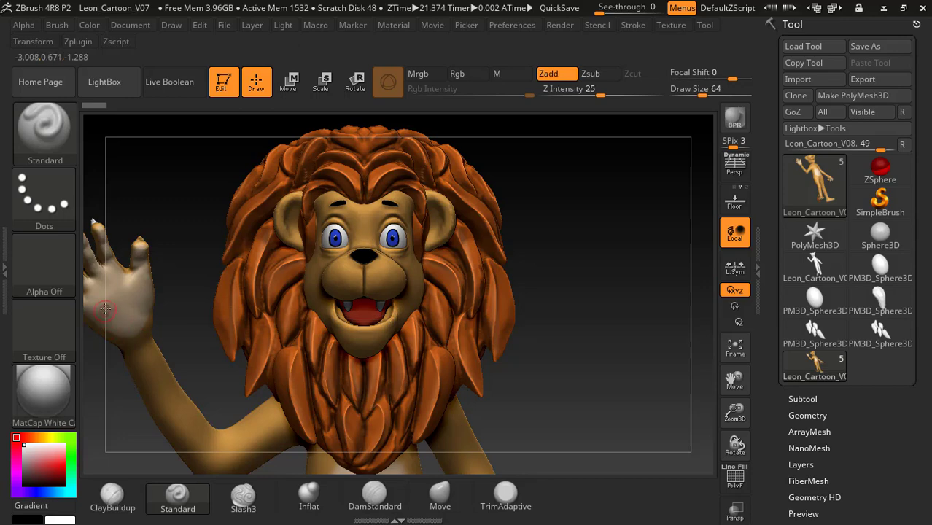
- Sample the cream colour from the raised palm and set the Standard brush to paint with Rgb only, turning Zadd off
key("c")
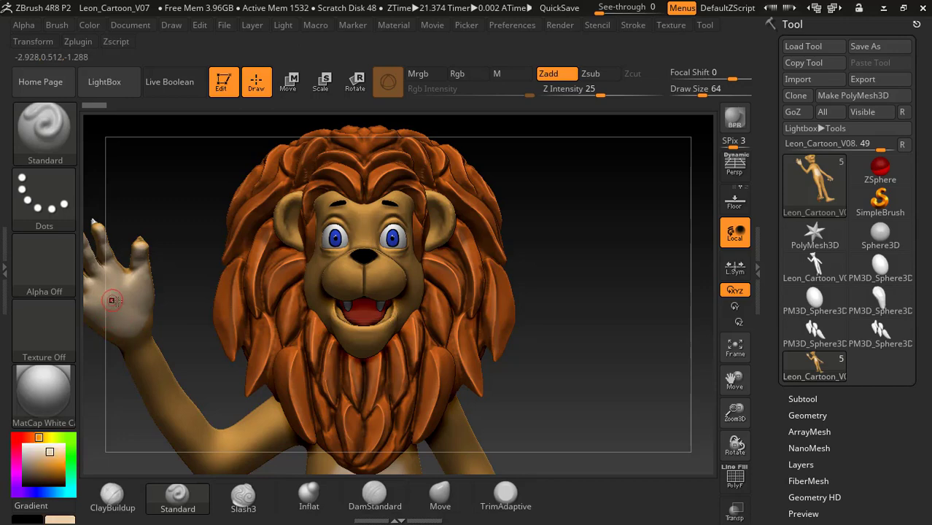
left_click(463, 73)
left_click(555, 74)
left_click_drag(597, 175, 641, 191)
left_click_drag(538, 201, 674, 183, "alt")
left_click_drag(312, 164, 327, 178)
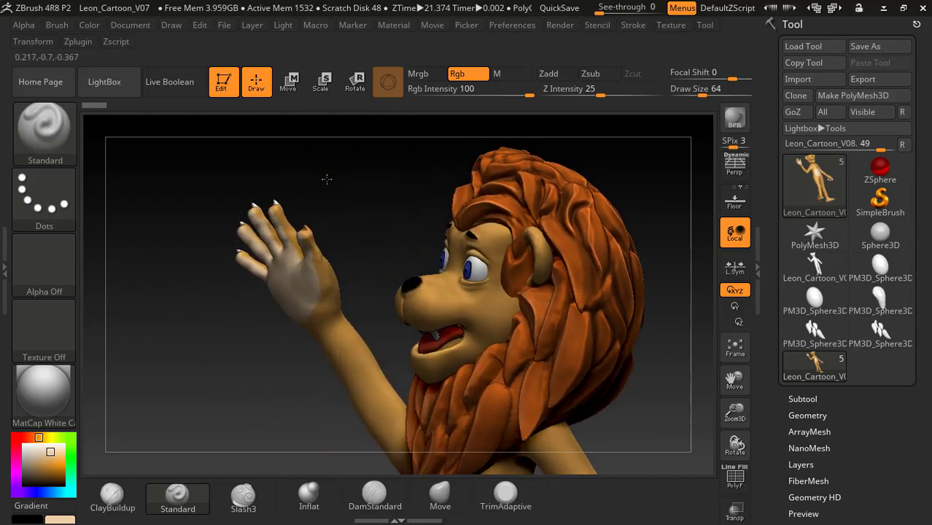
- Show the subtool list, set Z Intensity to 45 and paint the lion's muzzle and chin cream
left_click(801, 399)
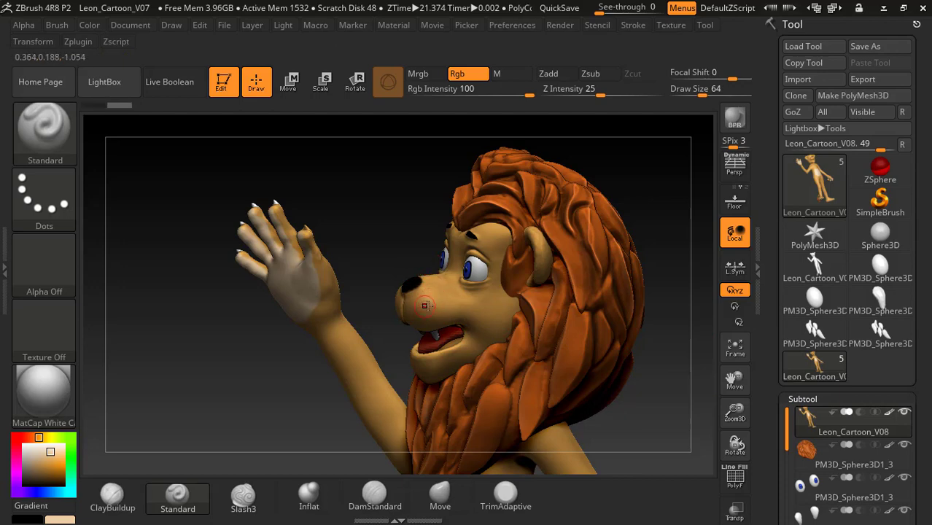
left_click_drag(617, 93, 621, 93)
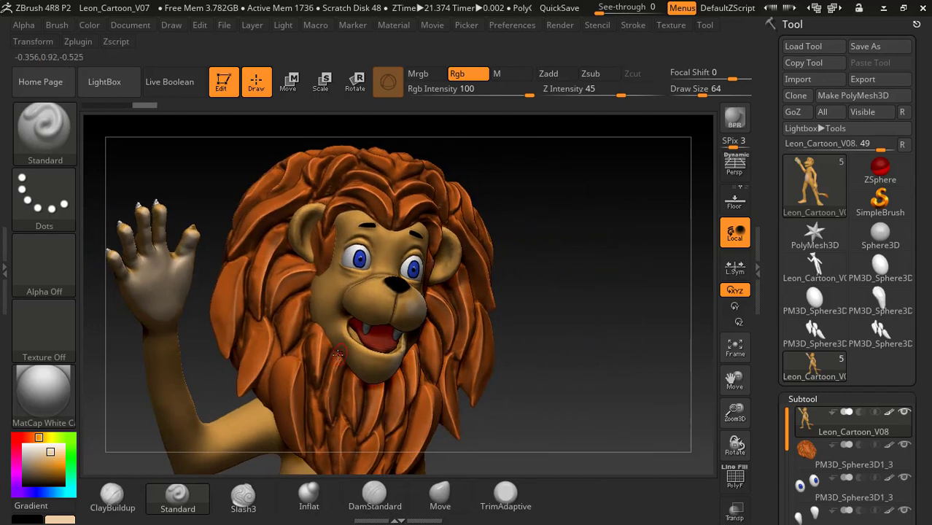
left_click_drag(520, 267, 583, 273)
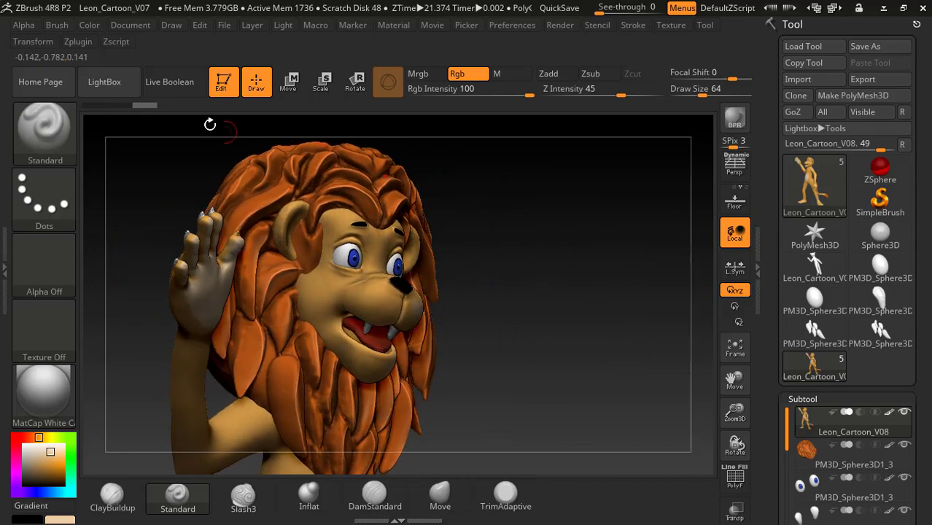
left_click(123, 110)
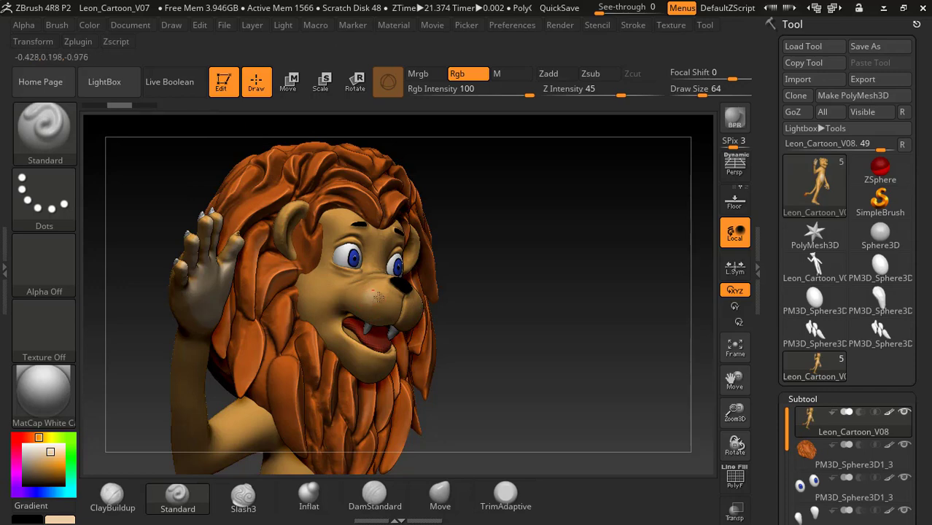
left_click_drag(370, 309, 354, 304)
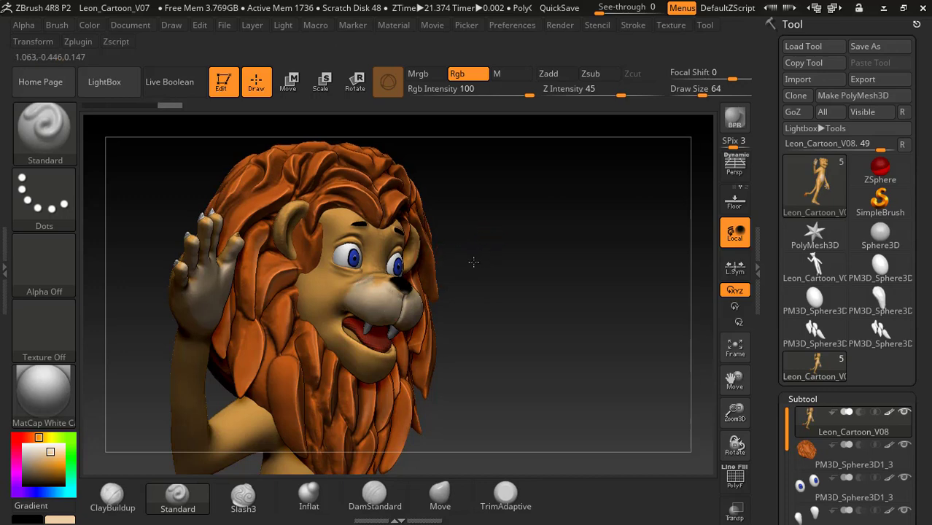
mouse_move(474, 262)
left_mouse_down()
mouse_move(476, 331)
mouse_move(409, 271)
mouse_move(375, 266)
mouse_move(383, 255)
mouse_move(383, 281)
mouse_move(399, 264)
mouse_move(386, 261)
left_mouse_up()
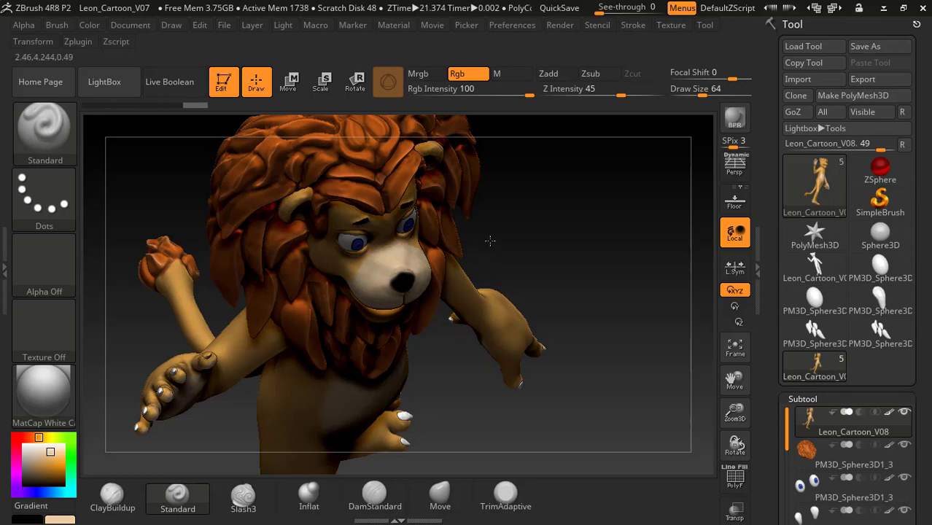
left_click_drag(515, 252, 475, 291, "alt")
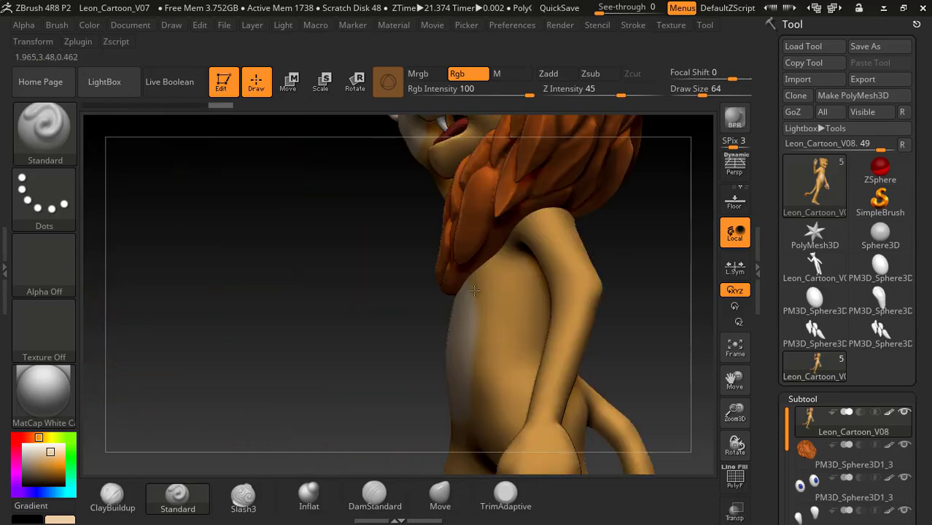
left_click_drag(322, 232, 374, 387, "alt")
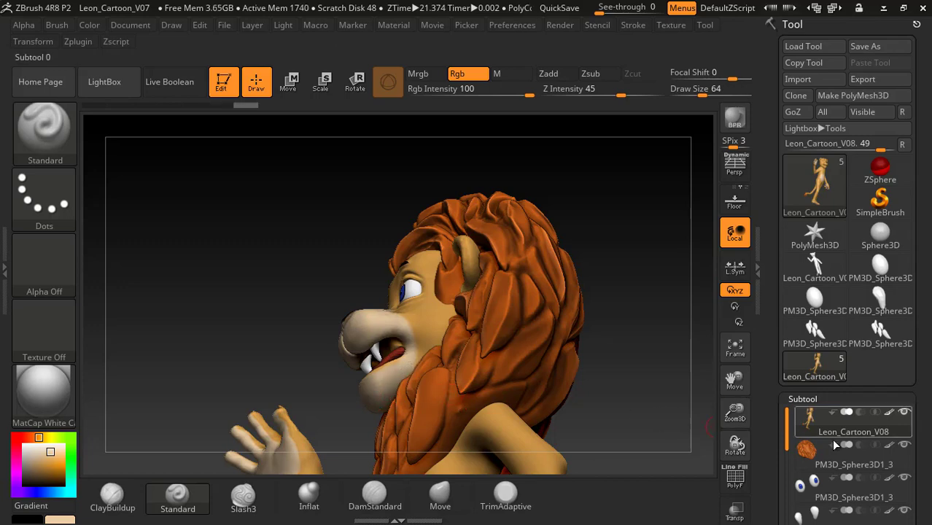
- Hide the mane subtool and extend the cream paint around the mouth and lower jaw
left_click(905, 445)
left_click_drag(286, 308, 370, 398)
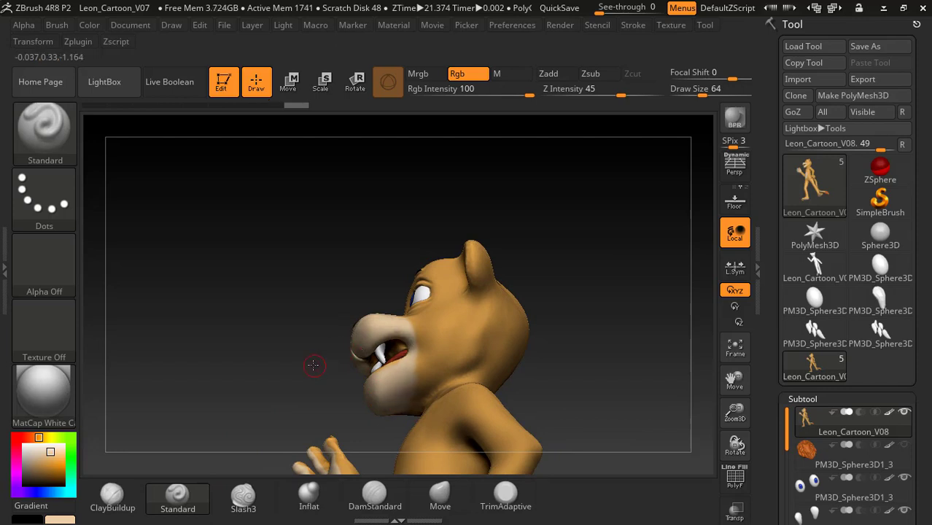
left_click_drag(312, 364, 401, 349)
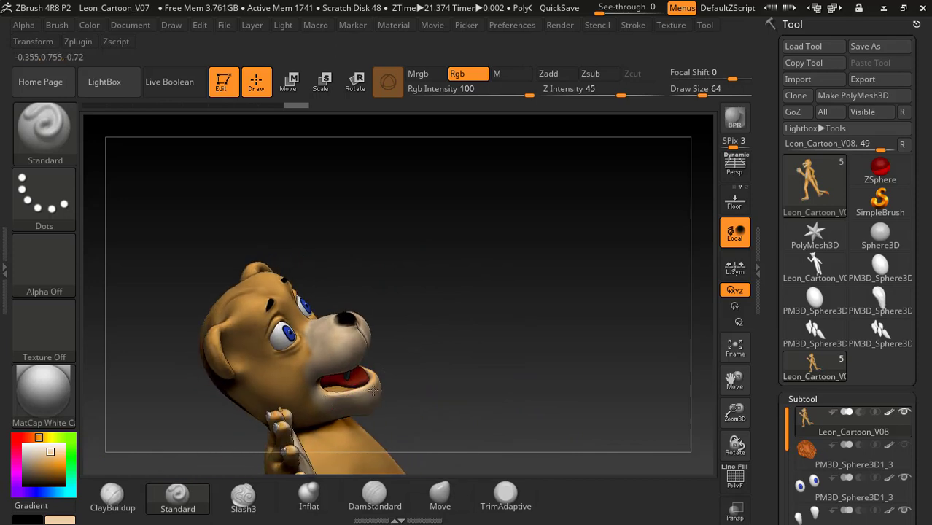
left_click_drag(391, 397, 349, 401)
left_click_drag(264, 323, 495, 390)
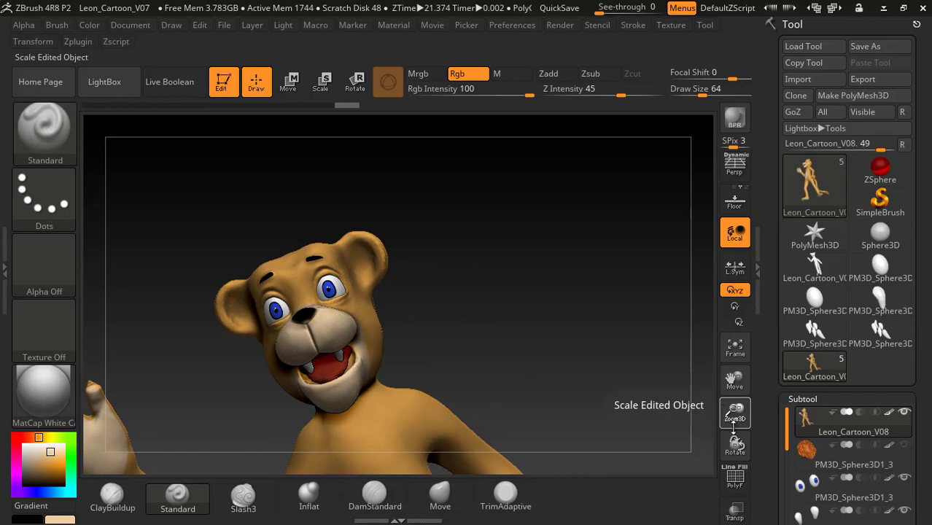
- Choose black, set the draw size to 35 and clean up the black paint on the tip of the nose
left_click_drag(733, 425, 745, 481)
left_click_drag(733, 377, 753, 452)
mouse_move(659, 327)
left_mouse_down()
mouse_move(665, 360)
mouse_move(585, 337)
mouse_move(502, 352)
mouse_move(478, 343)
mouse_move(524, 282)
left_mouse_up()
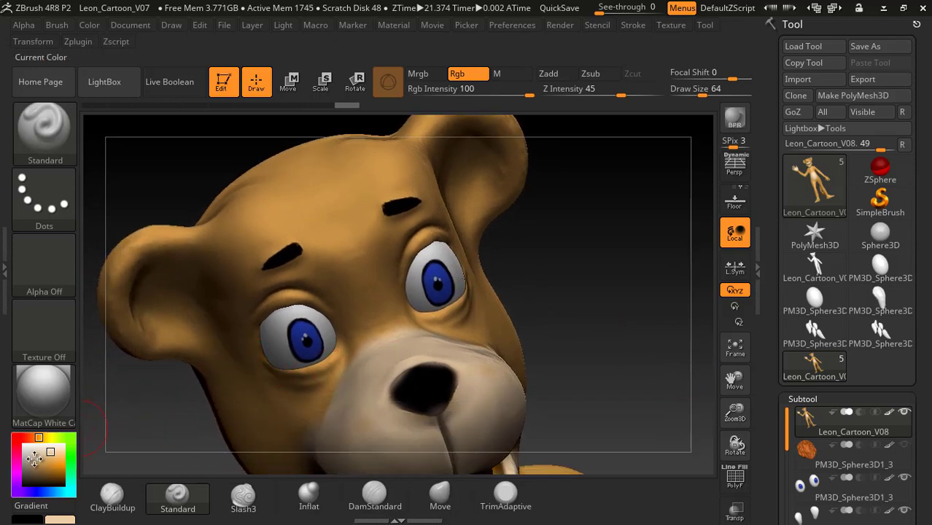
left_click(27, 481)
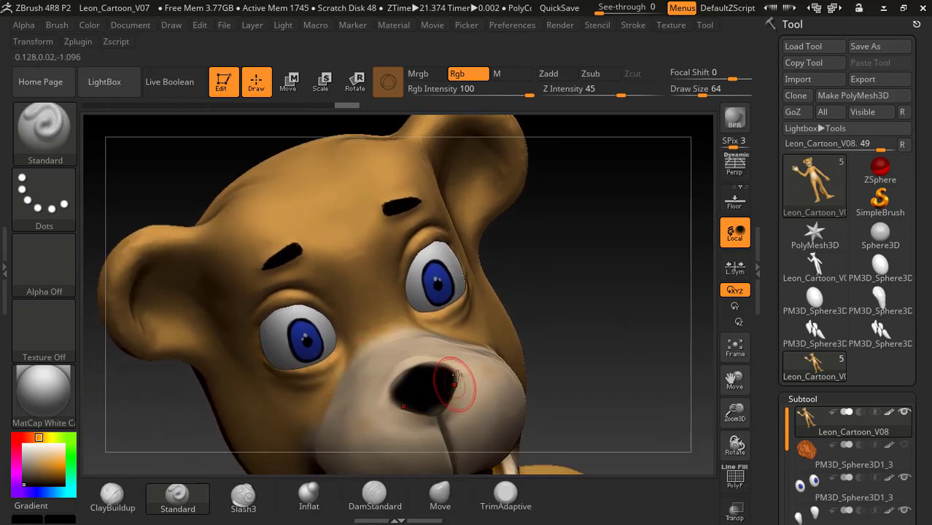
left_click_drag(702, 92, 696, 92)
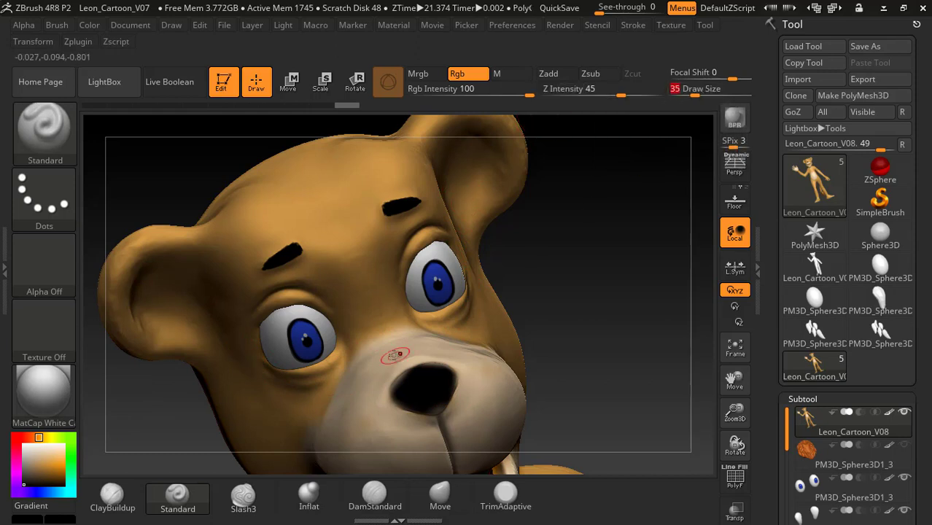
left_click_drag(418, 394, 432, 394)
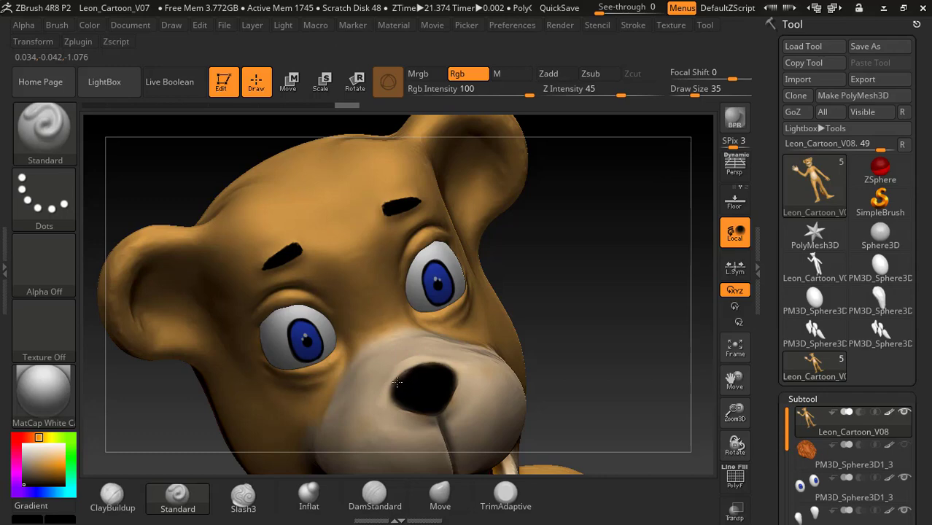
left_click_drag(396, 382, 429, 367)
mouse_move(556, 275)
left_mouse_down()
mouse_move(571, 310)
mouse_move(599, 309)
left_mouse_up()
left_click_drag(414, 385, 410, 376)
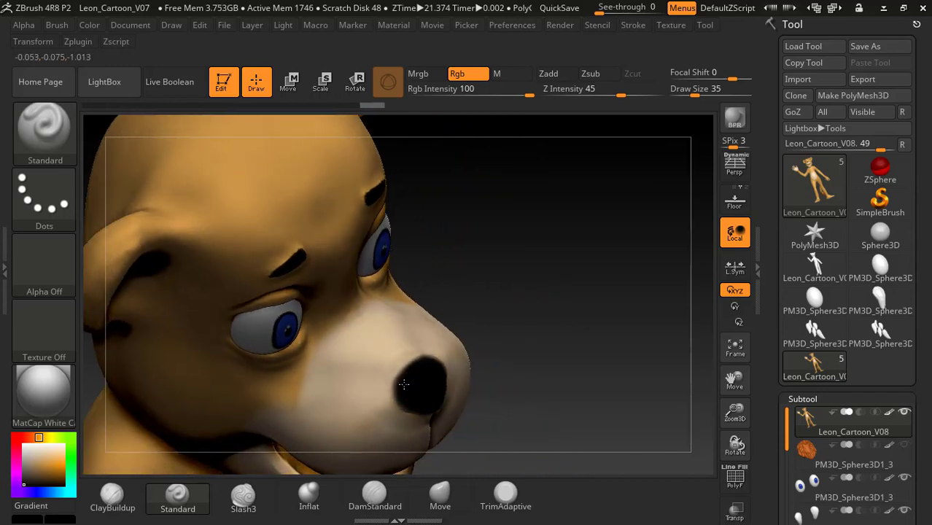
left_click_drag(516, 350, 409, 397)
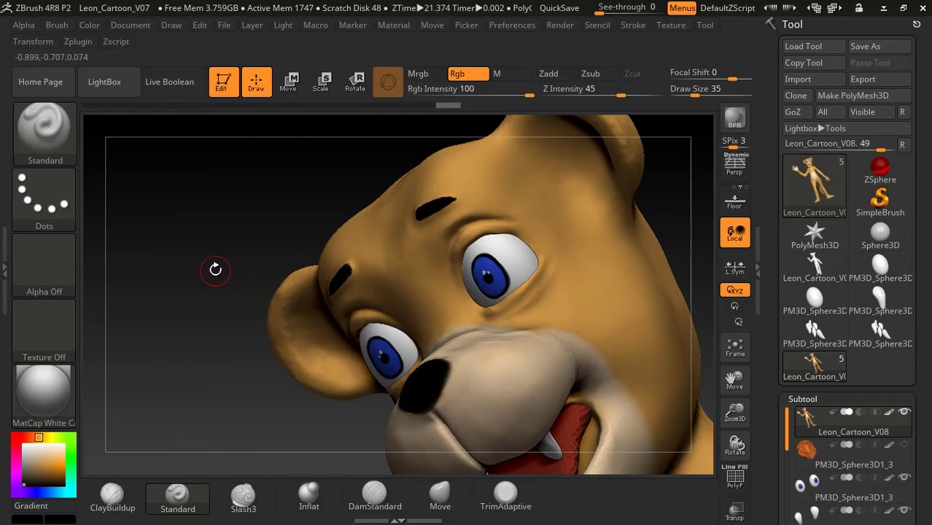
- Set the draw size to 27, sample the inner ear's colour and change it to a duller, less saturated brown
left_click_drag(210, 250, 226, 247, "shift")
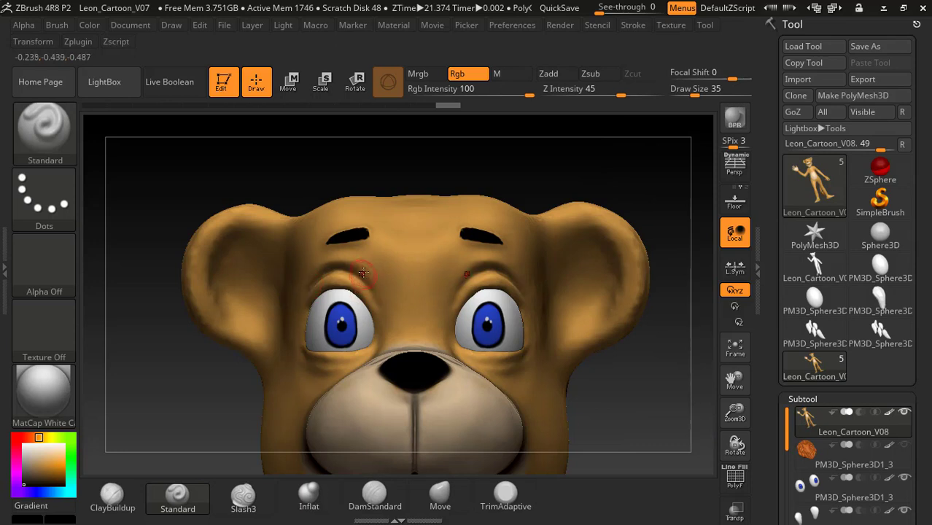
left_click_drag(695, 92, 693, 92)
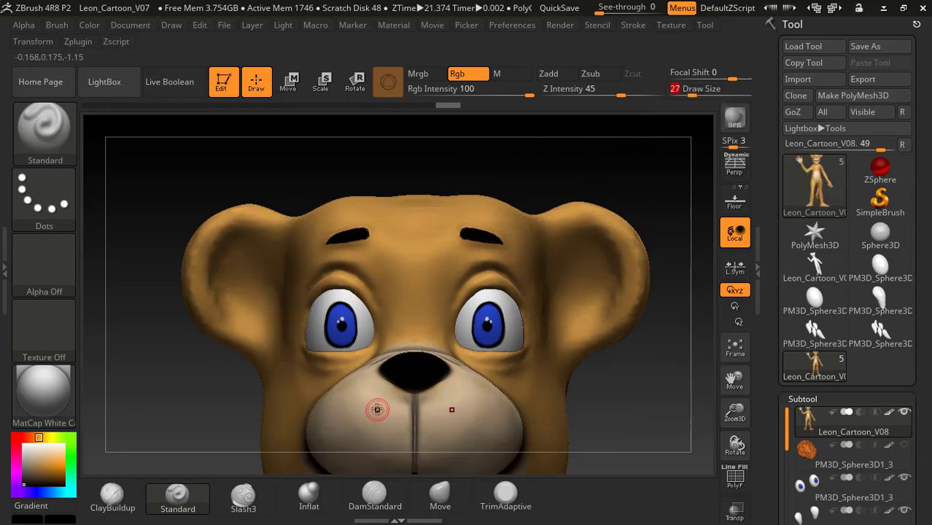
key("c")
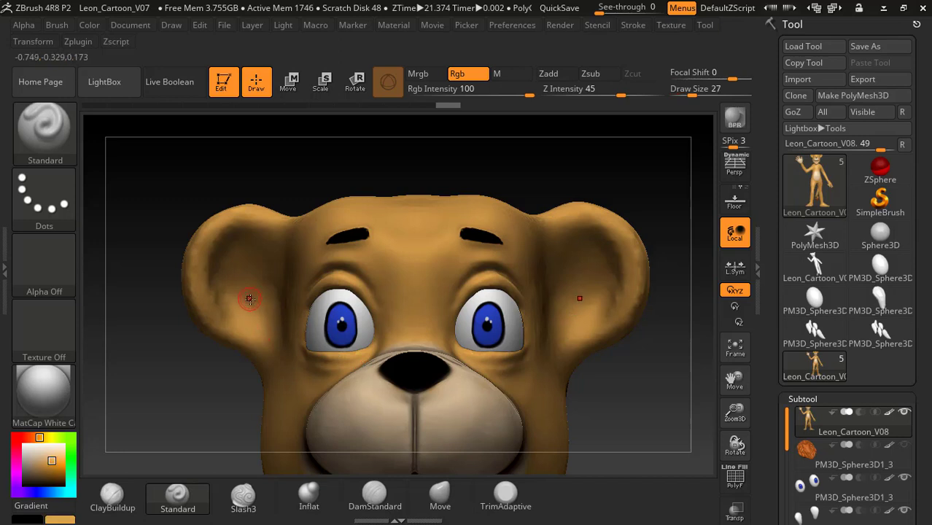
key("c")
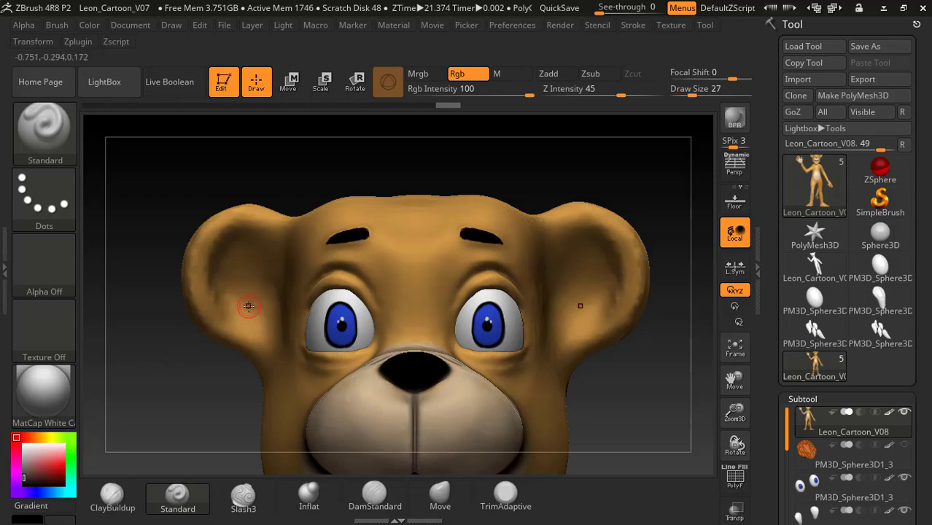
key("c")
left_click_drag(256, 289, 247, 291)
key("c")
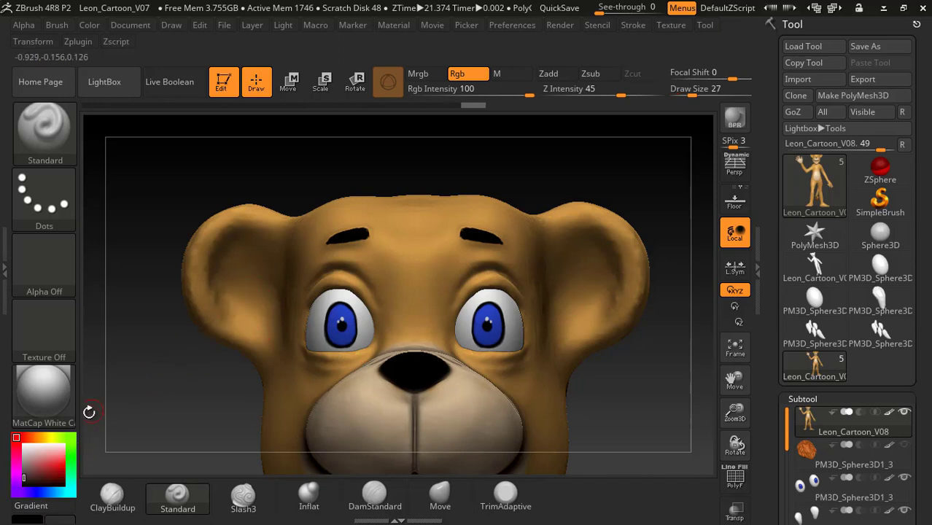
key("c")
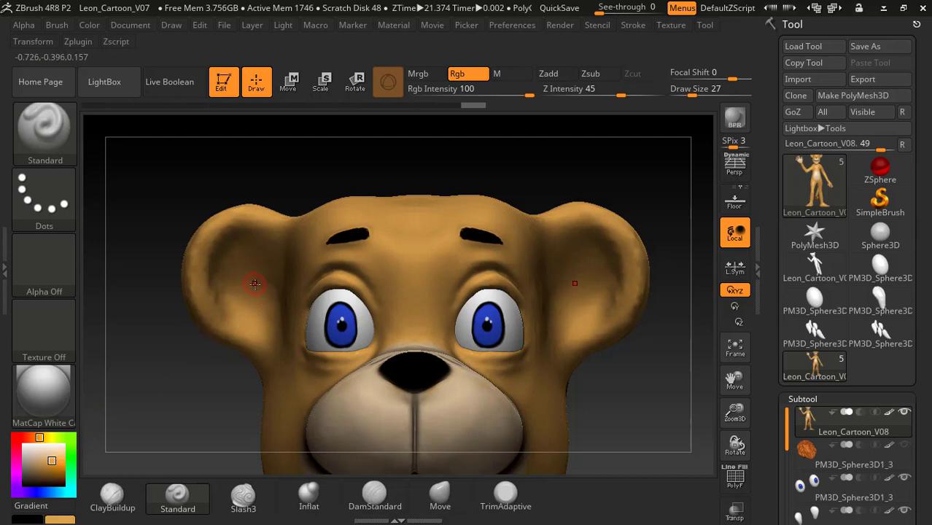
left_click(51, 468)
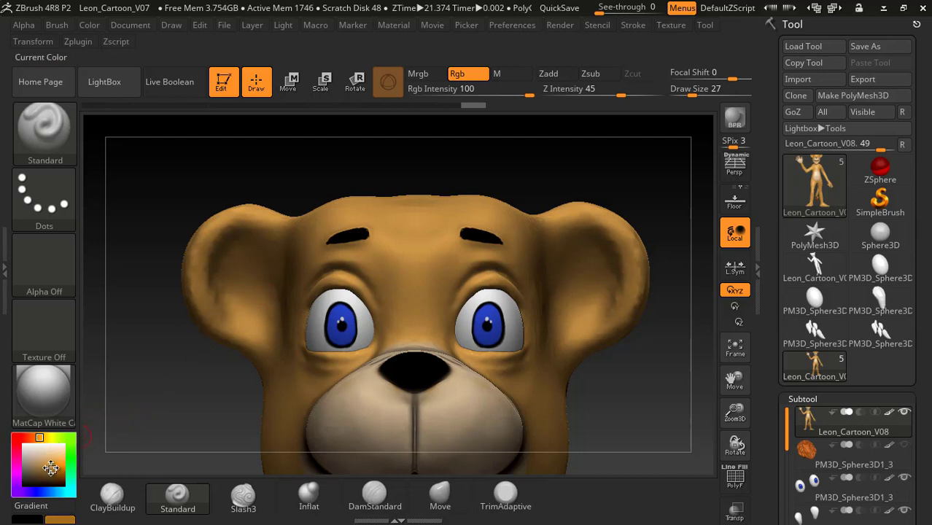
left_click_drag(50, 467, 39, 466)
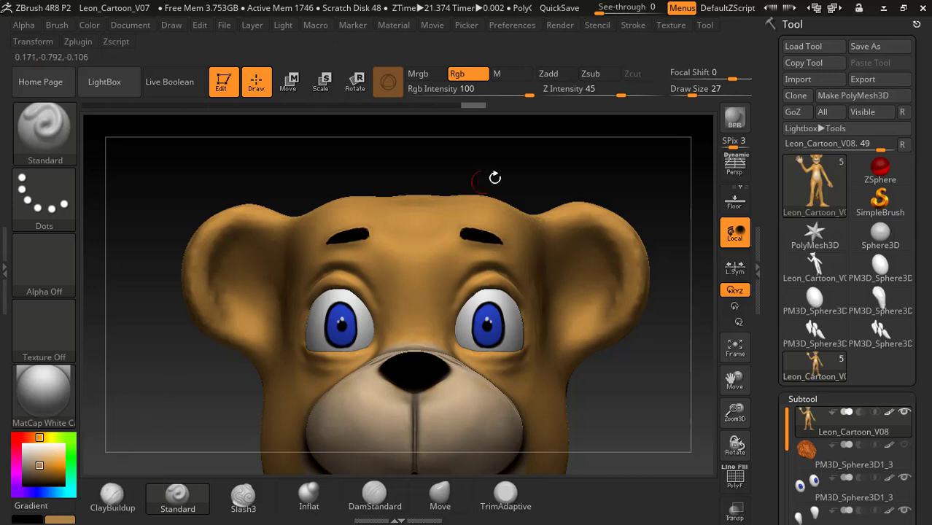
- Set the draw size to 77 and paint the inside of both ears with the muted brown
left_click_drag(692, 96, 697, 97)
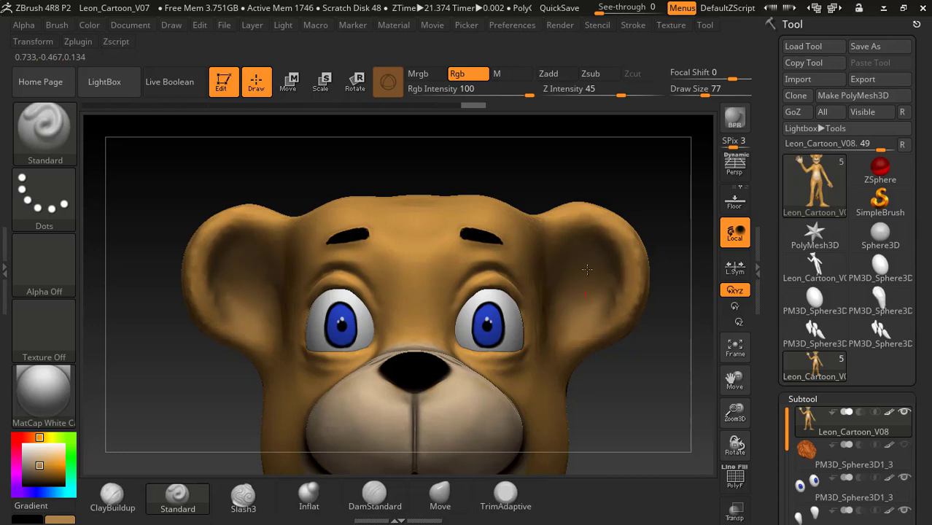
mouse_move(582, 253)
left_mouse_down()
mouse_move(592, 240)
mouse_move(604, 280)
left_mouse_up()
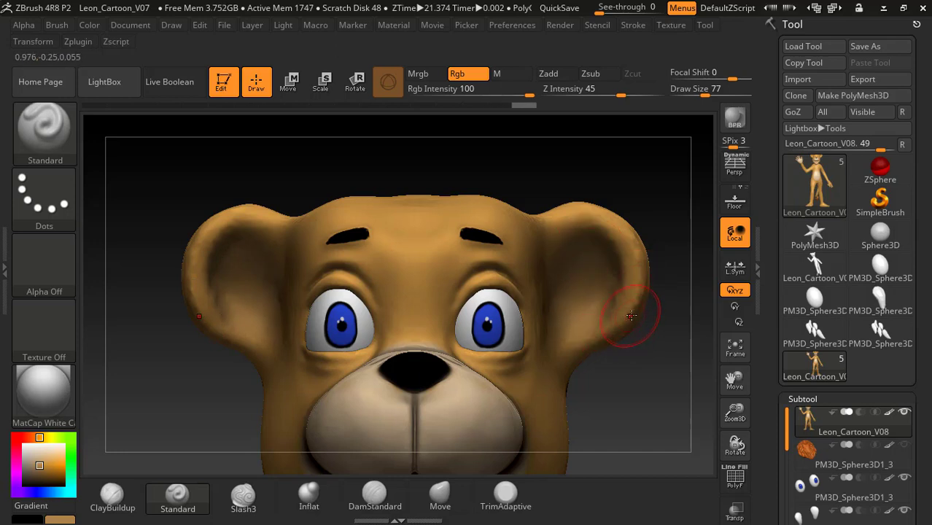
key("shift")
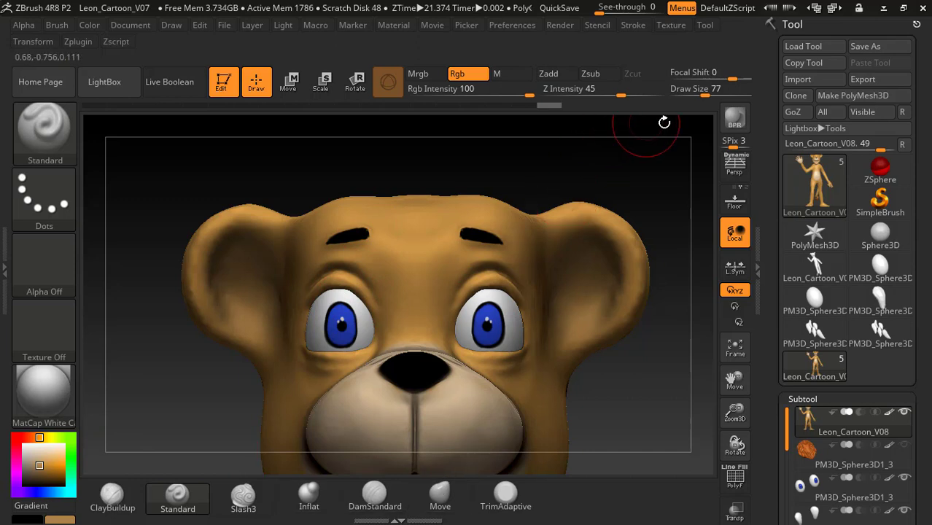
- Set the draw size to 172 and pull the flat top of the head up into a rounded dome with the Move brush
left_click(721, 93)
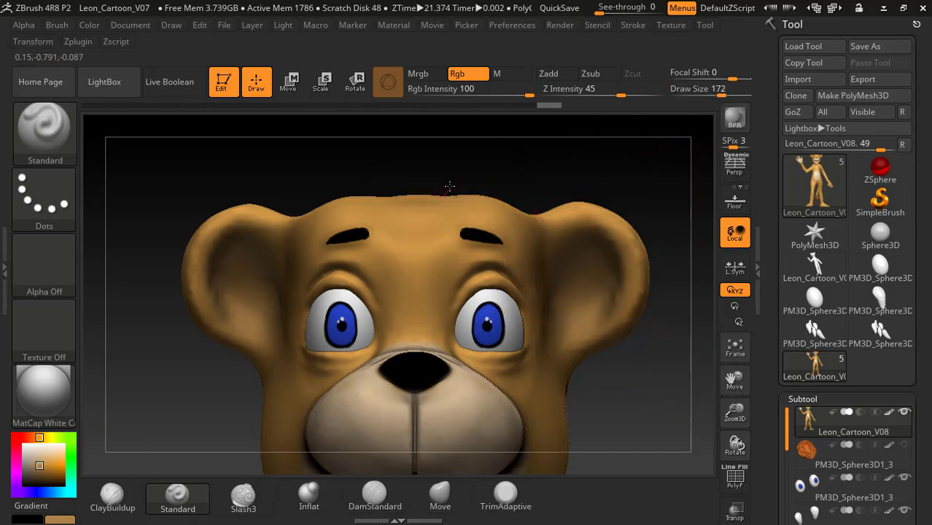
left_click(440, 496)
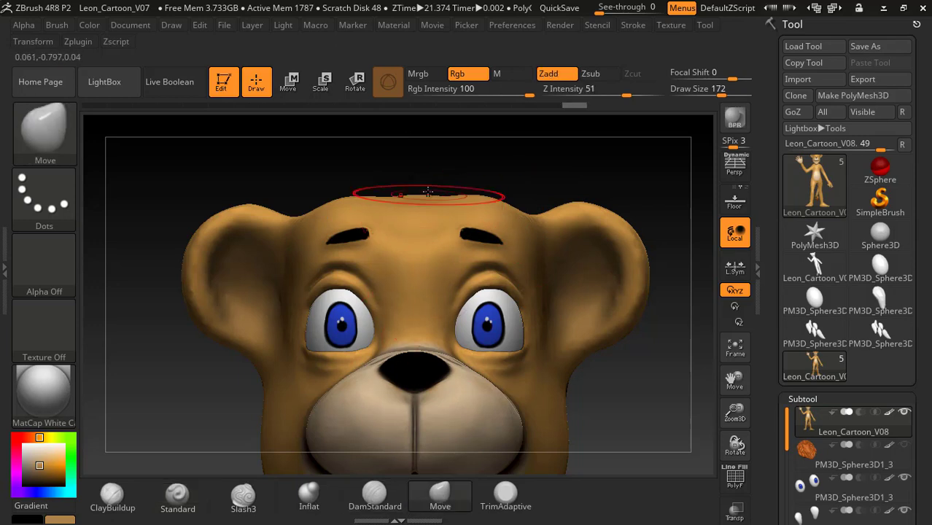
mouse_move(443, 195)
left_mouse_down()
mouse_move(443, 180)
mouse_move(361, 188)
left_mouse_up()
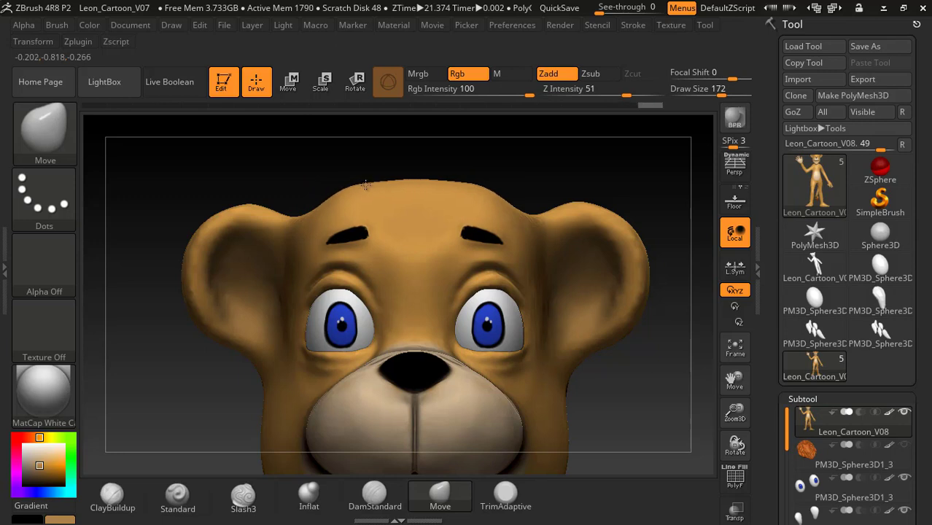
mouse_move(445, 193)
left_mouse_down()
mouse_move(430, 178)
mouse_move(474, 179)
mouse_move(490, 200)
left_mouse_up()
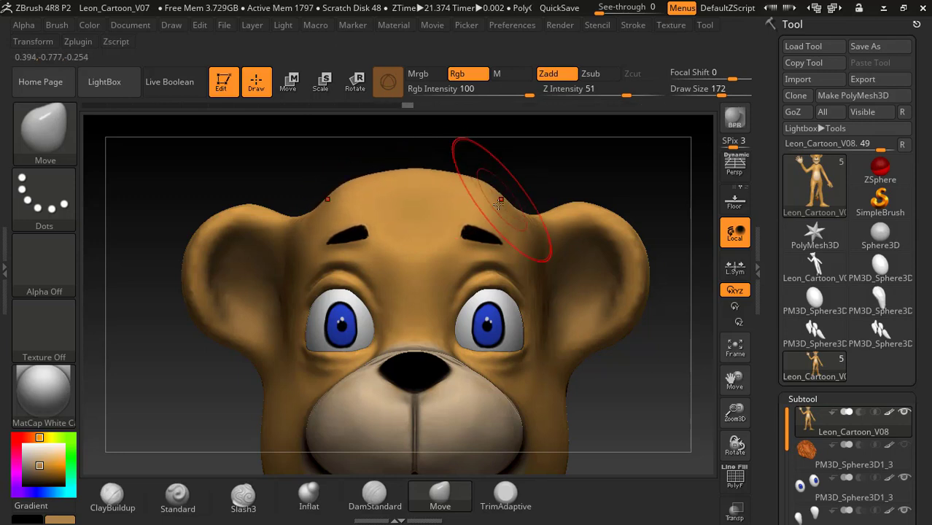
- Smooth the raised creases at the back of the crown, between the ears
mouse_move(159, 194)
left_mouse_down()
mouse_move(147, 196)
mouse_move(166, 181)
mouse_move(154, 181)
left_mouse_up()
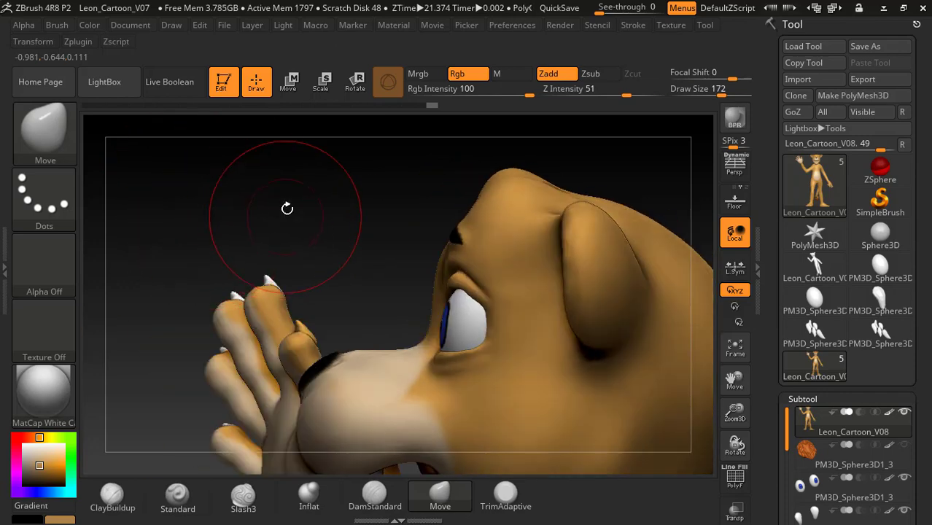
left_click_drag(287, 209, 197, 242)
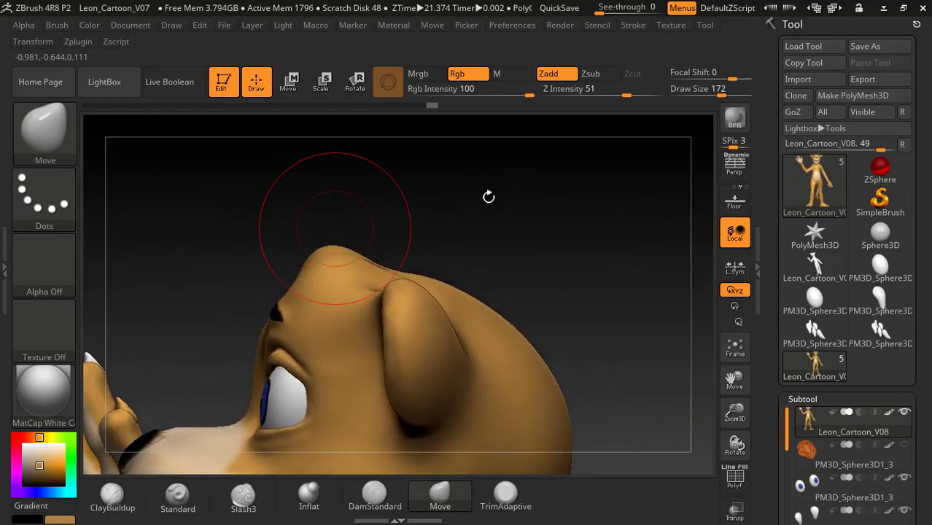
mouse_move(487, 195)
left_mouse_down()
mouse_move(439, 198)
mouse_move(392, 264)
mouse_move(400, 247)
left_mouse_up()
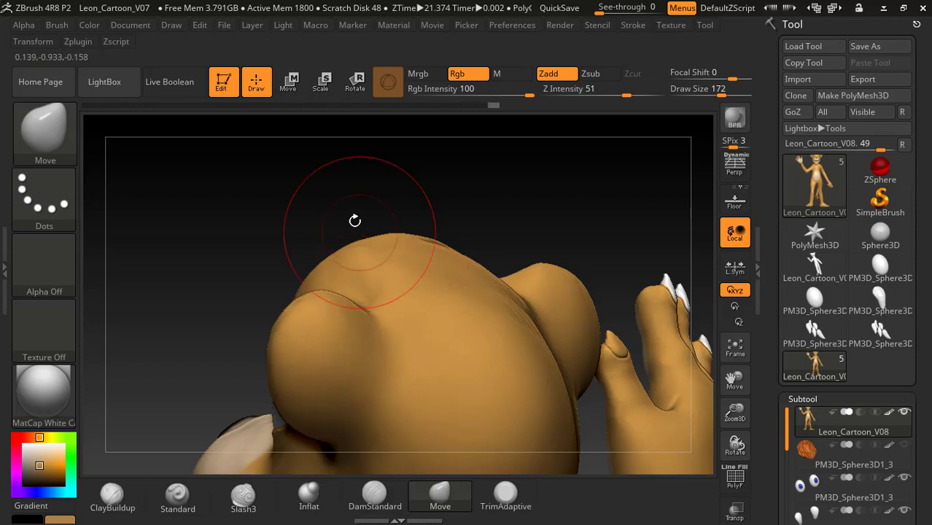
left_click_drag(353, 219, 319, 208, "shift")
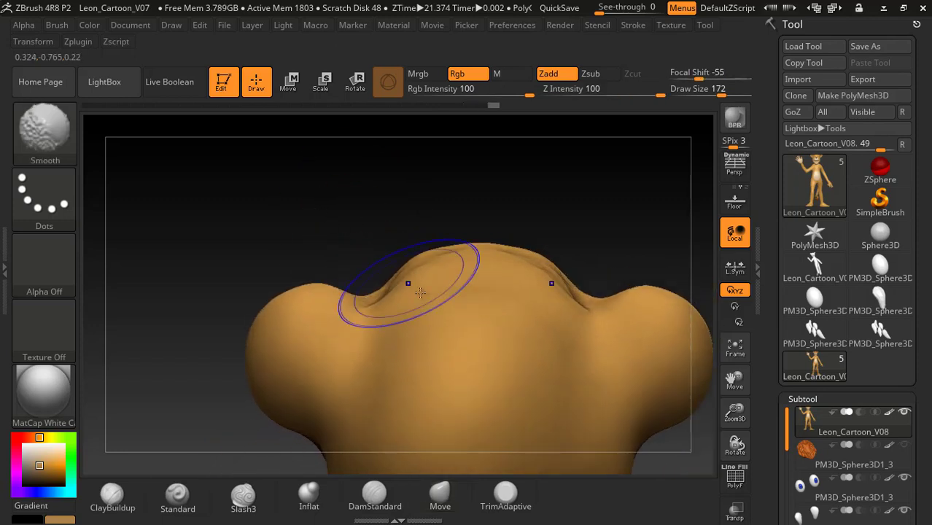
left_click_drag(396, 263, 426, 254, "shift")
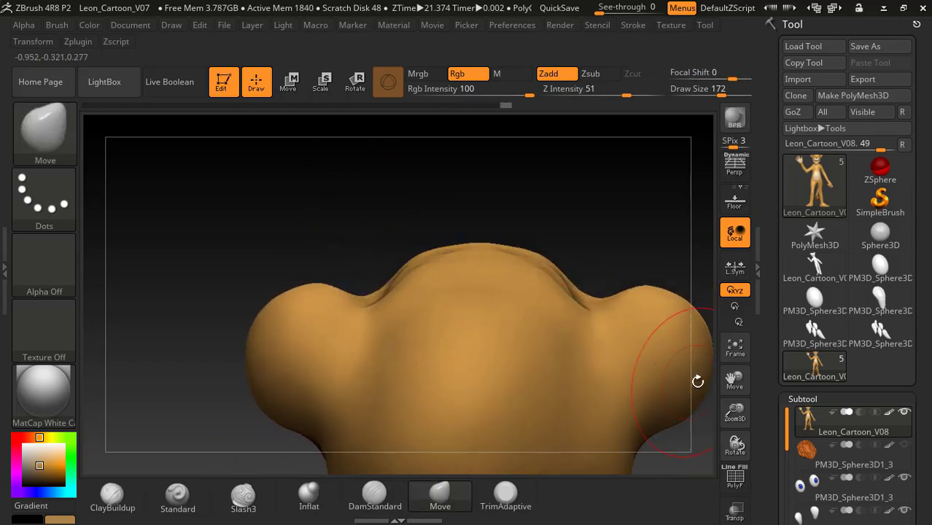
- Lower the body mesh to subdivision level 1 and smooth the creases between the crown and the ears
left_click(801, 398)
left_click(808, 414)
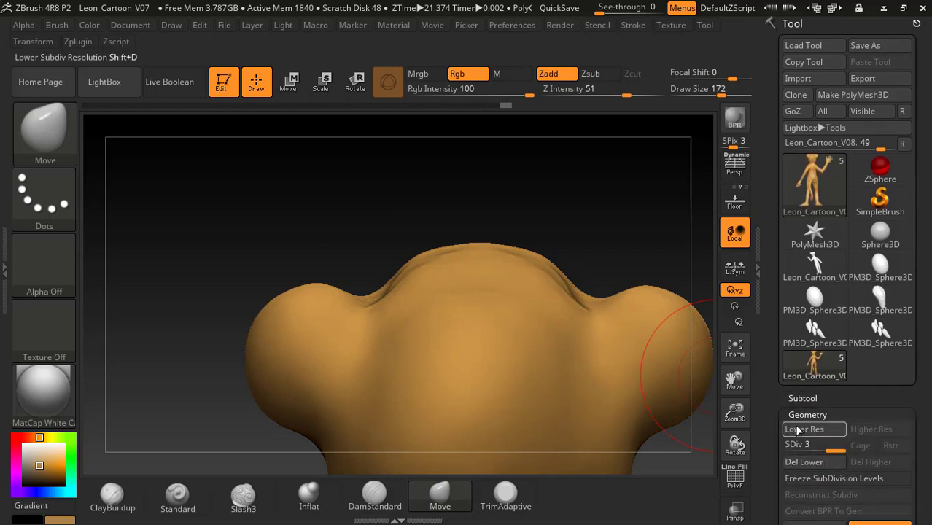
left_click(784, 446)
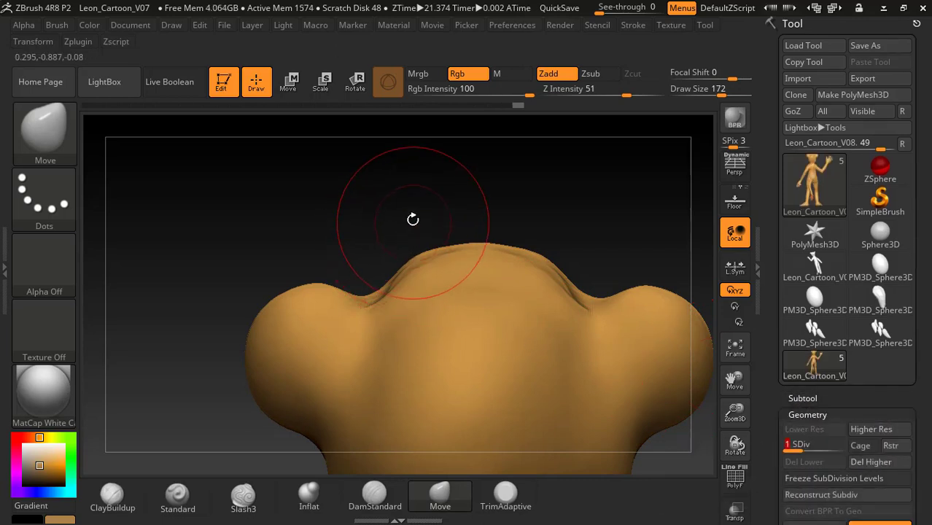
left_click_drag(412, 217, 444, 270)
key("shift")
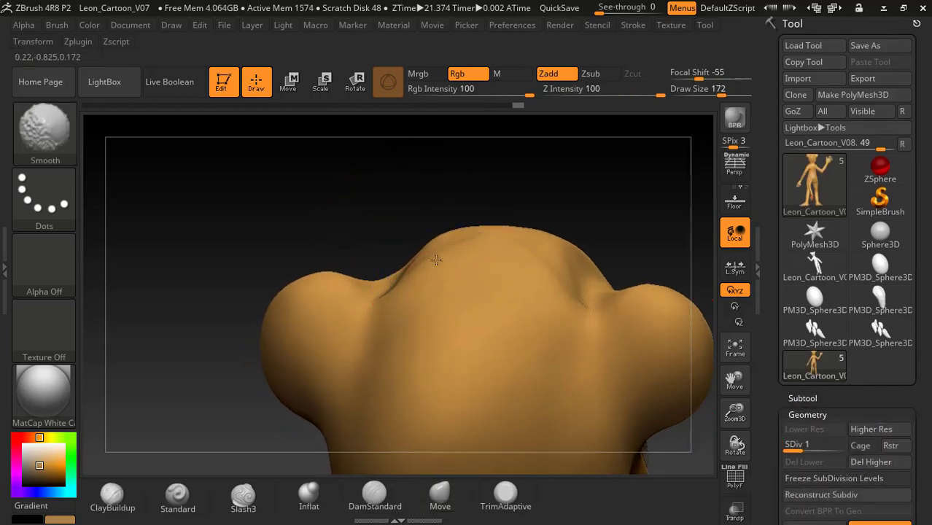
mouse_move(403, 232)
left_mouse_down()
mouse_move(415, 234)
mouse_move(407, 250)
mouse_move(434, 244)
mouse_move(429, 259)
mouse_move(454, 237)
mouse_move(491, 235)
mouse_move(489, 246)
left_mouse_up()
key("shift")
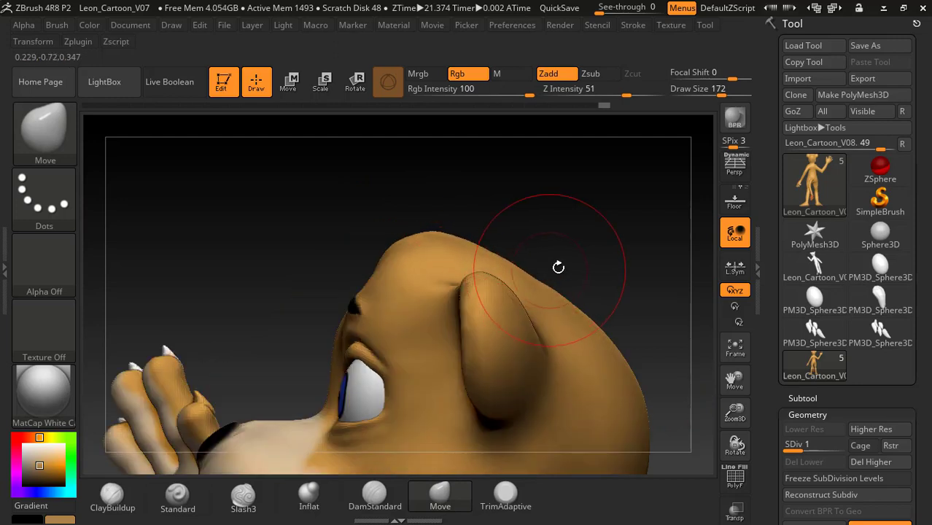
- Pull out the surface behind the crown with the Move brush to fill the dip in the head's side profile
mouse_move(558, 266)
left_mouse_down()
mouse_move(520, 265)
mouse_move(566, 267)
mouse_move(538, 247)
left_mouse_up()
left_click_drag(497, 222, 513, 263)
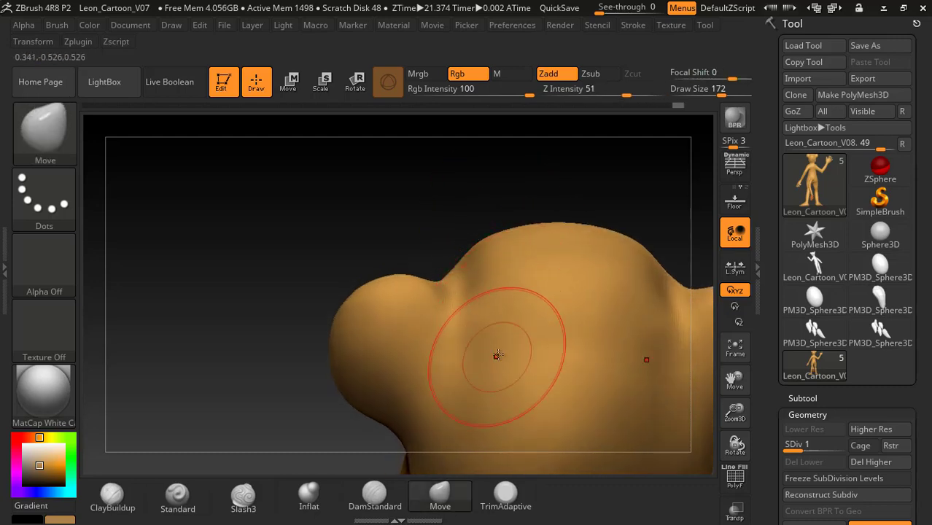
mouse_move(419, 257)
left_mouse_down()
mouse_move(453, 258)
mouse_move(447, 256)
left_mouse_up()
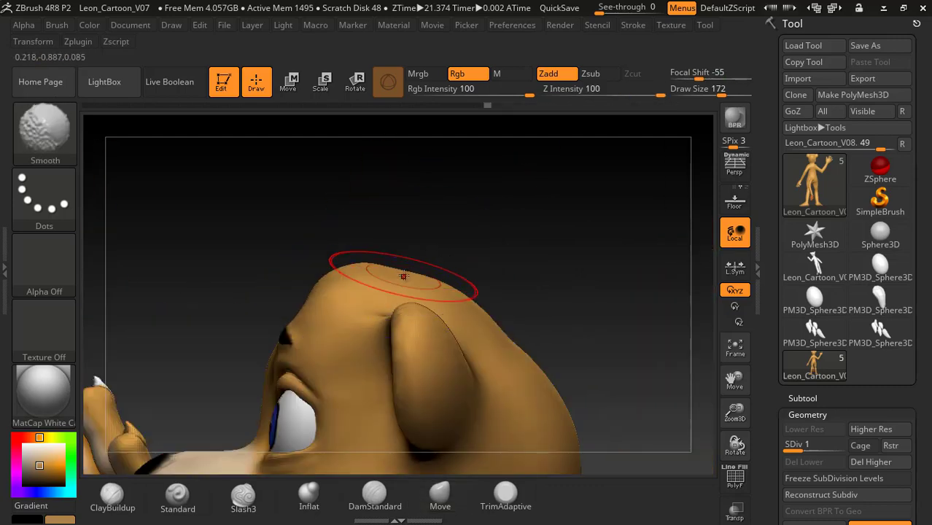
mouse_move(287, 288)
left_mouse_down()
mouse_move(291, 296)
mouse_move(343, 280)
mouse_move(319, 281)
left_mouse_up()
key("shift")
left_click_drag(467, 241, 422, 246)
- Smooth the bump on the crown and blend it into the back of the head as one continuous curve
mouse_move(469, 291)
left_mouse_down("shift")
mouse_move(513, 318)
mouse_move(494, 290)
mouse_move(469, 283)
left_mouse_up("shift")
key("shift")
left_click_drag(483, 300, 488, 294)
key("shift")
key("shift")
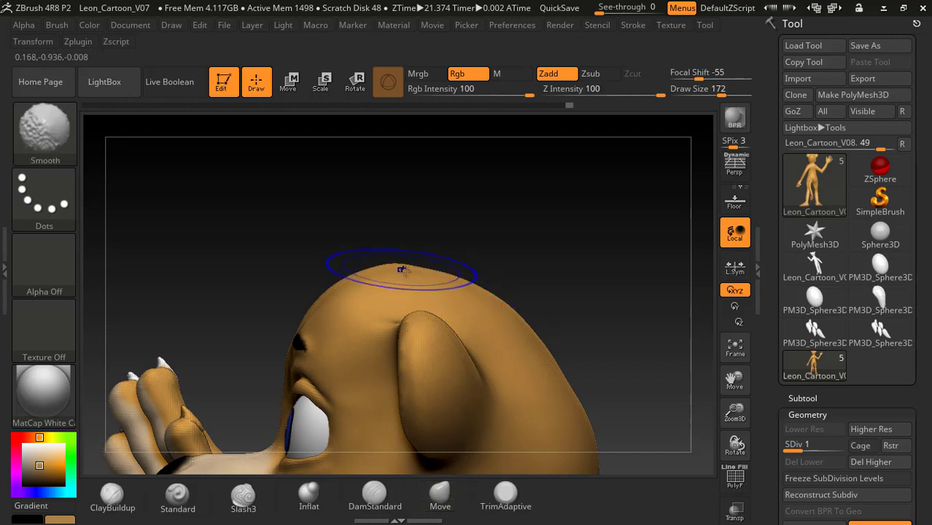
left_click_drag(556, 302, 567, 306)
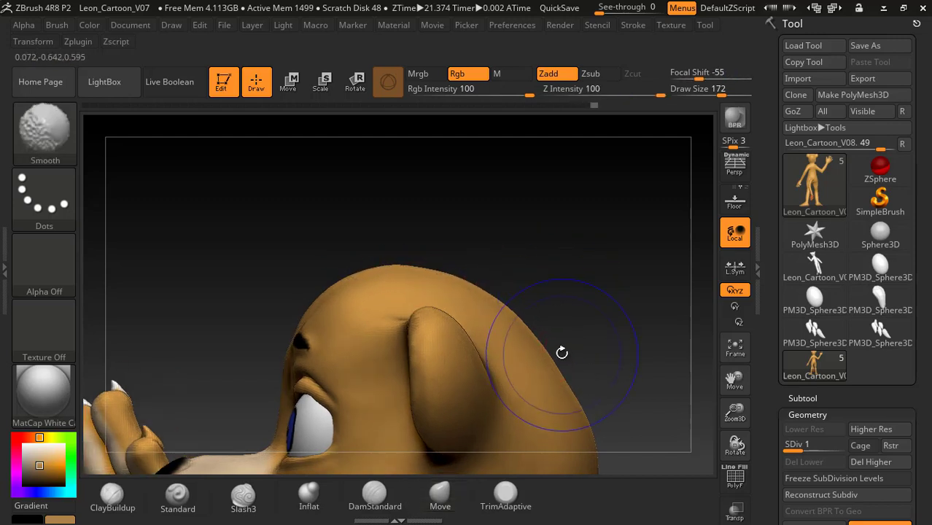
left_click_drag(562, 351, 568, 365, "shift")
- Set the draw size to 239, then refine and smooth the rounded top and back of the skull
left_click_drag(736, 414, 727, 363)
left_click_drag(678, 377, 662, 373)
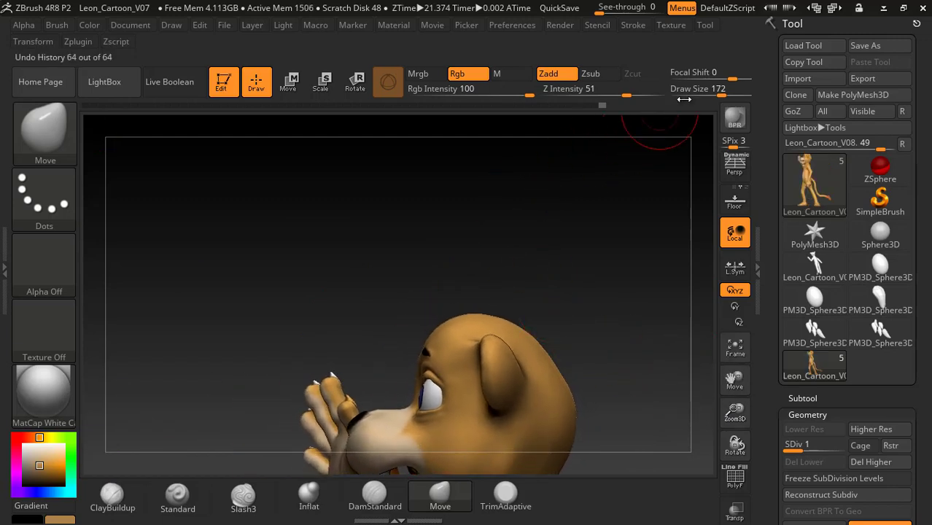
left_click_drag(722, 94, 731, 94)
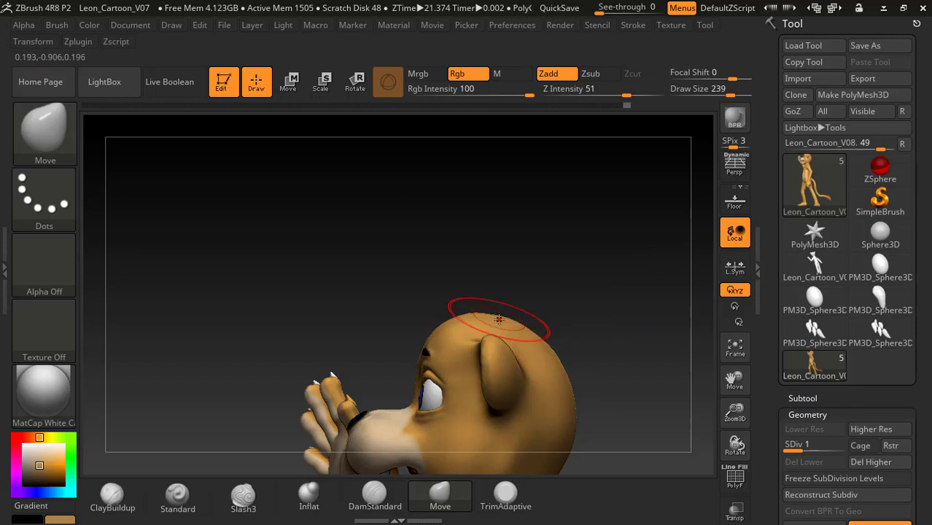
key("shift")
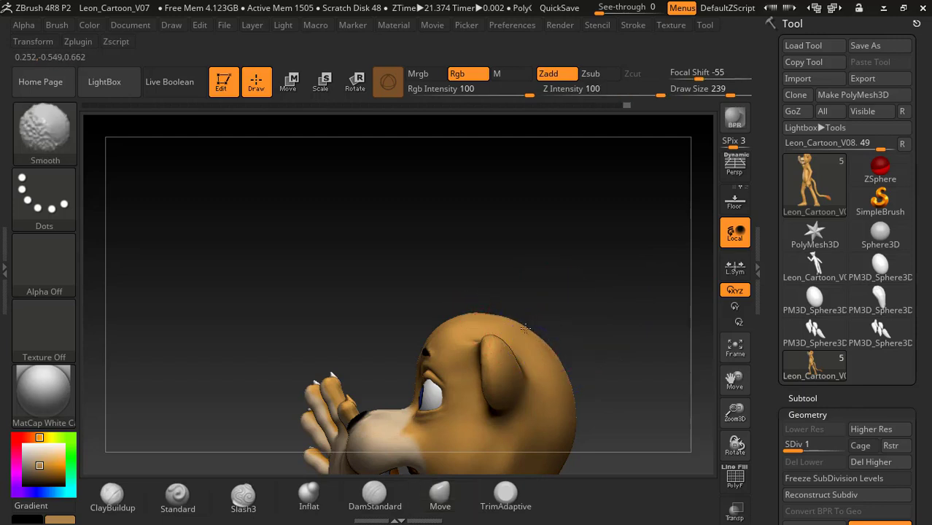
mouse_move(485, 315)
left_mouse_down("shift")
mouse_move(495, 281)
mouse_move(558, 343)
left_mouse_up("shift")
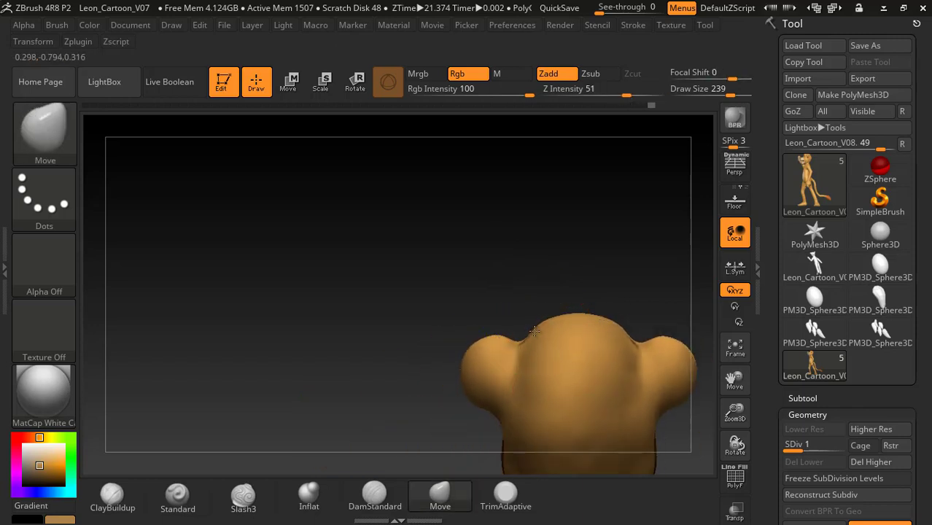
key("shift")
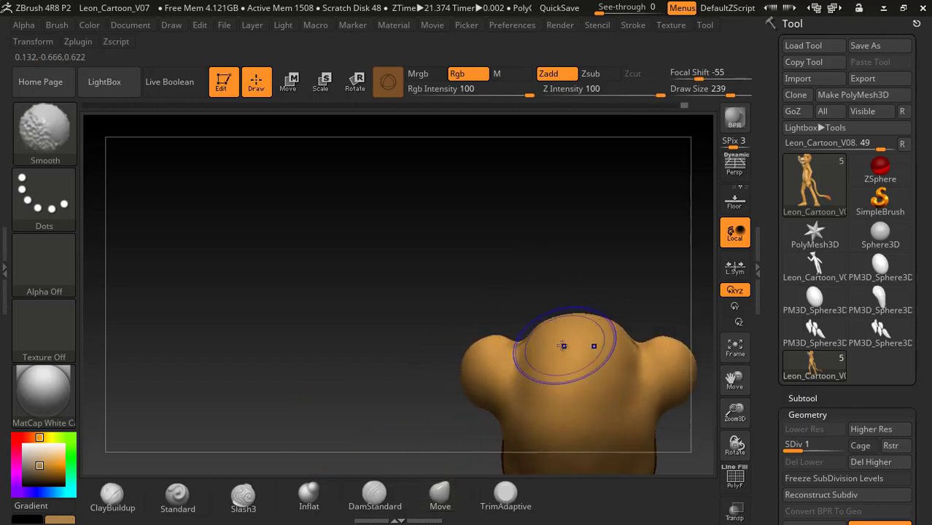
mouse_move(484, 292)
left_mouse_down()
mouse_move(593, 300)
mouse_move(576, 301)
left_mouse_up()
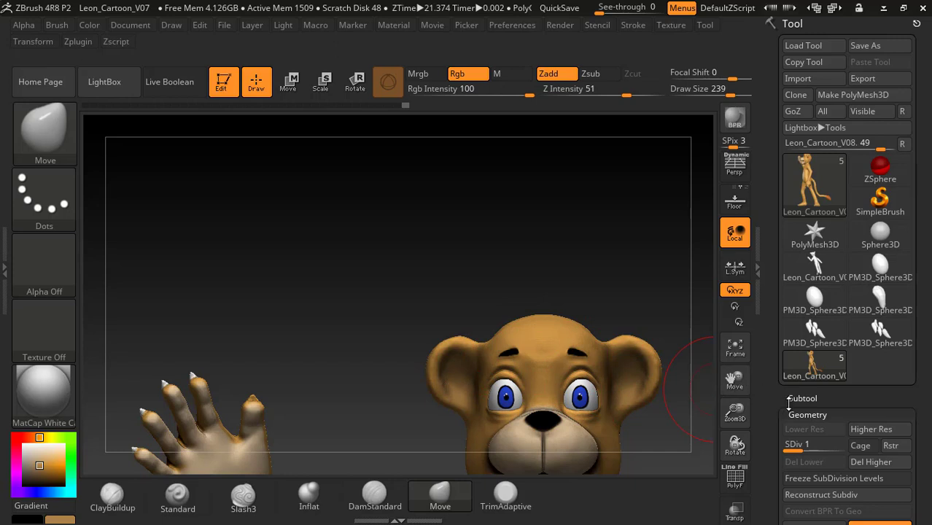
- Return the body mesh to its highest subdivision level and reopen the subtool list
left_click_drag(810, 445, 832, 438)
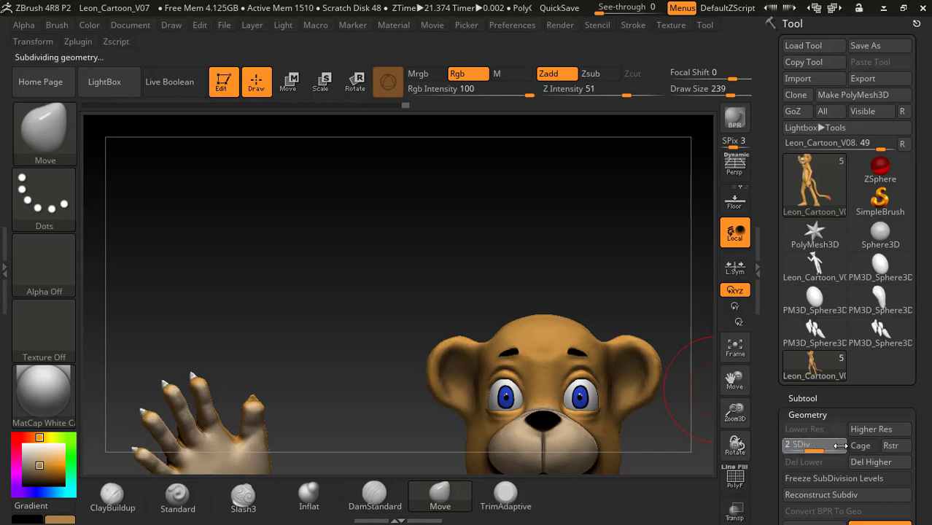
left_click(831, 451)
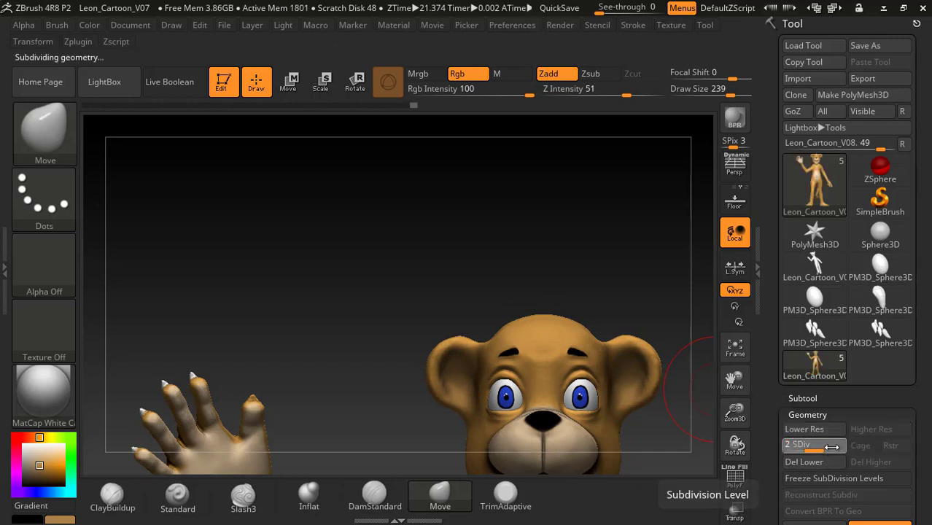
left_click(819, 412)
left_click(804, 400)
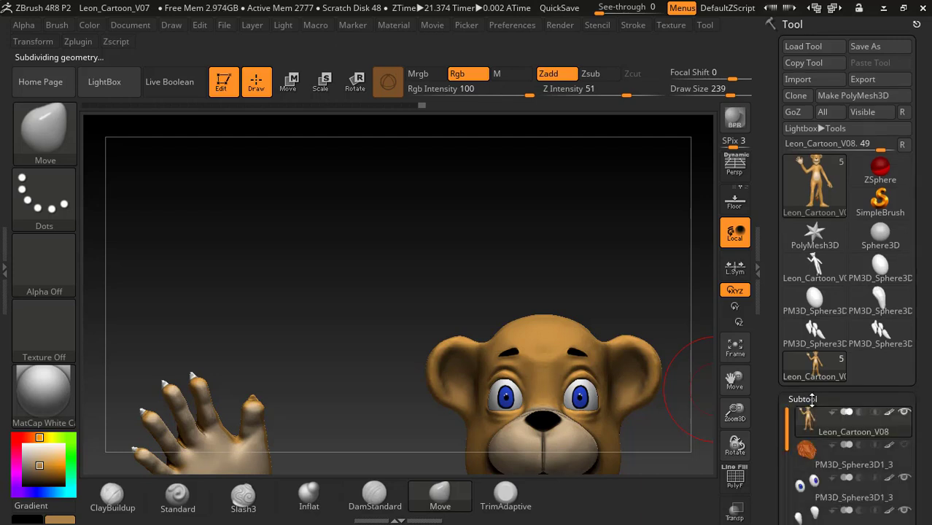
- Show the mane subtool and examine the whole lion and its face from the front
left_click(905, 446)
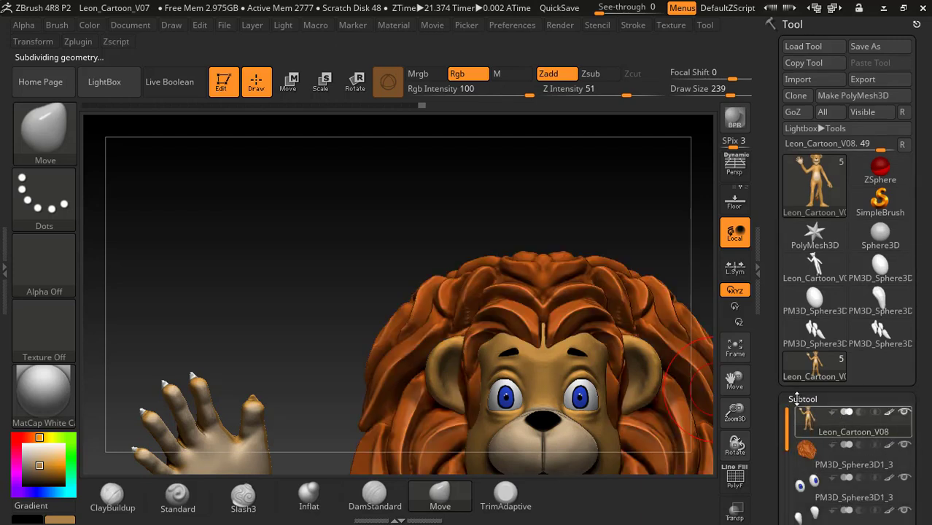
left_click(736, 350)
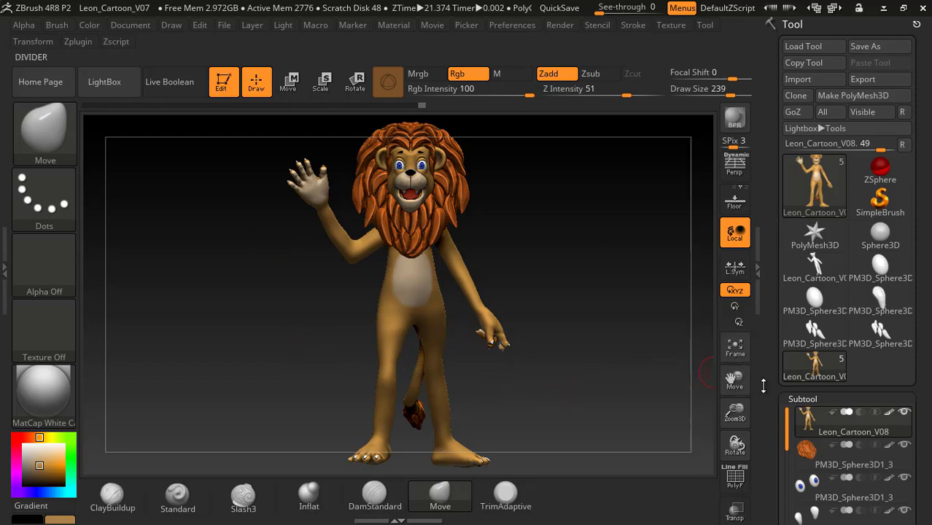
mouse_move(734, 413)
left_mouse_down()
mouse_move(735, 380)
mouse_move(724, 467)
left_mouse_up()
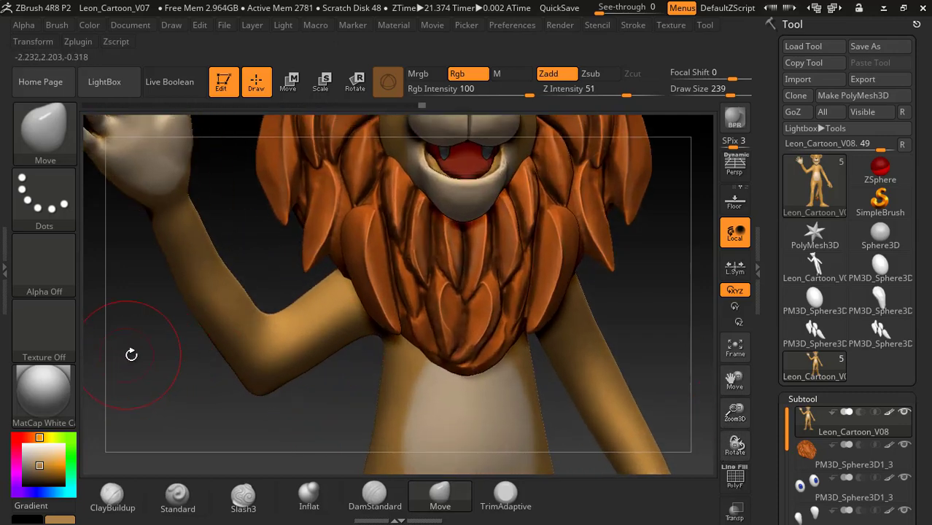
left_click_drag(179, 327, 162, 441, "alt")
left_click_drag(235, 330, 165, 344)
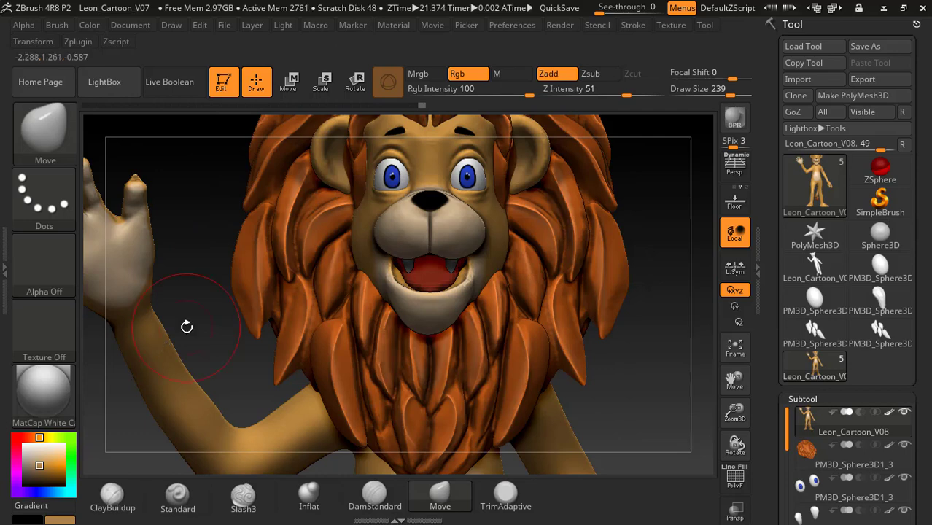
left_click_drag(205, 265, 201, 314)
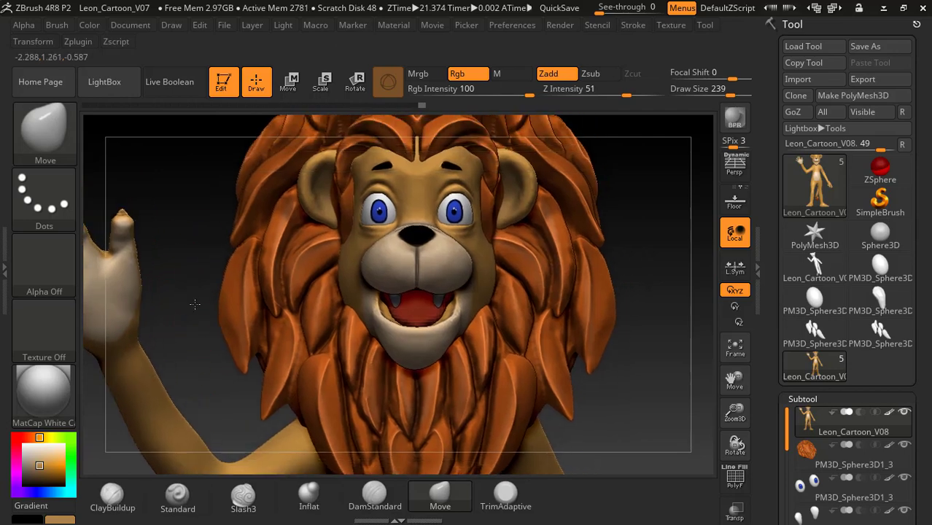
- Hide the mane subtool and isolate the head and neck by hiding the rest of the body mesh
left_click(905, 445)
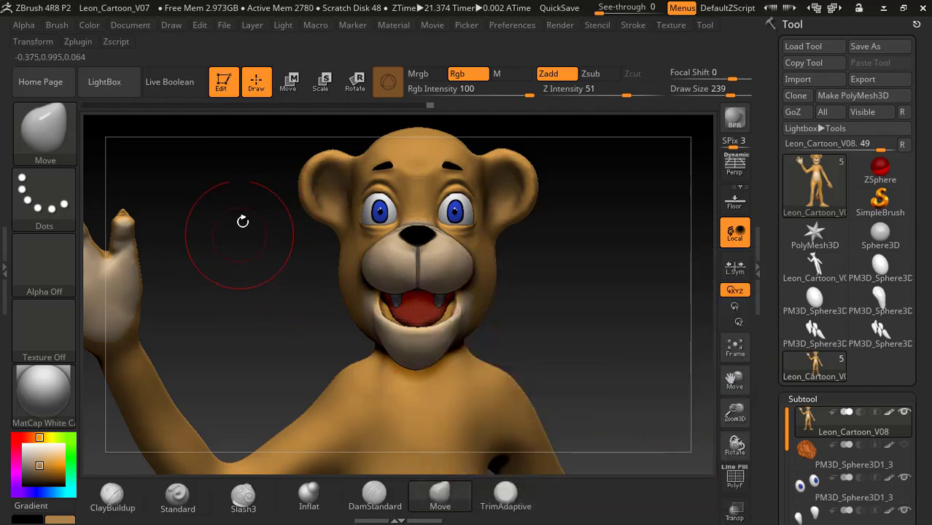
left_click_drag(236, 201, 218, 276, "alt")
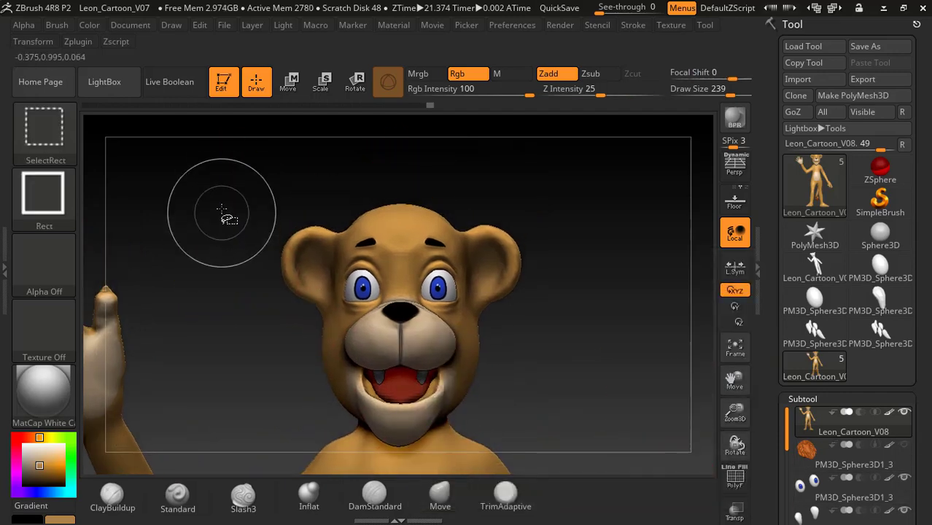
mouse_move(208, 180)
left_mouse_down("ctrl+shift")
mouse_move(358, 416)
mouse_move(576, 453)
mouse_move(578, 424)
left_mouse_up("ctrl+shift")
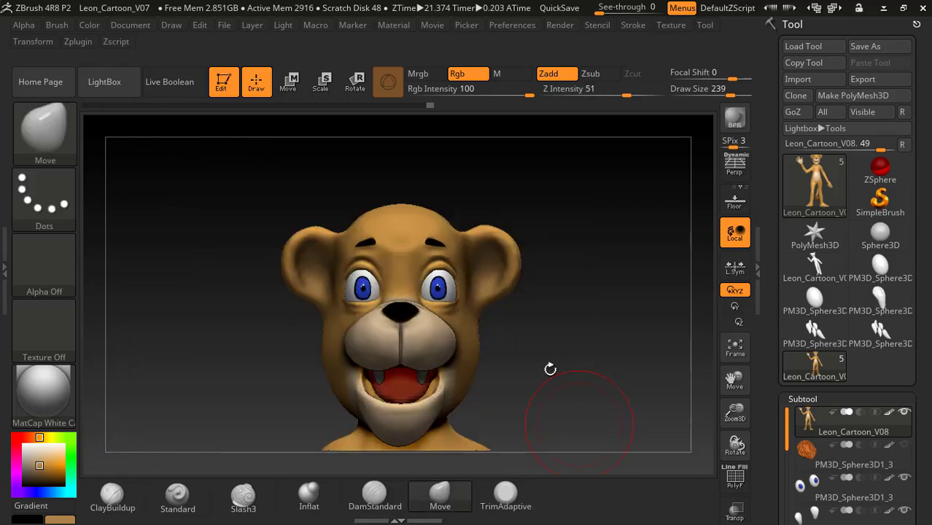
mouse_move(552, 369)
left_mouse_down()
mouse_move(457, 360)
mouse_move(602, 343)
left_mouse_up()
left_click_drag(202, 252, 254, 256)
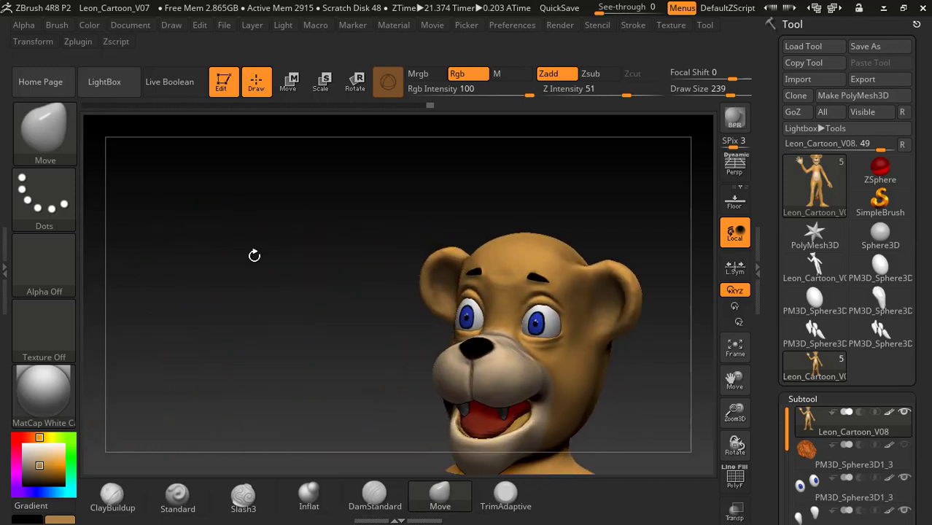
- Set the draw size to 68 and sample the tongue's dark red as the paint color
left_click_drag(293, 287, 254, 274, "alt")
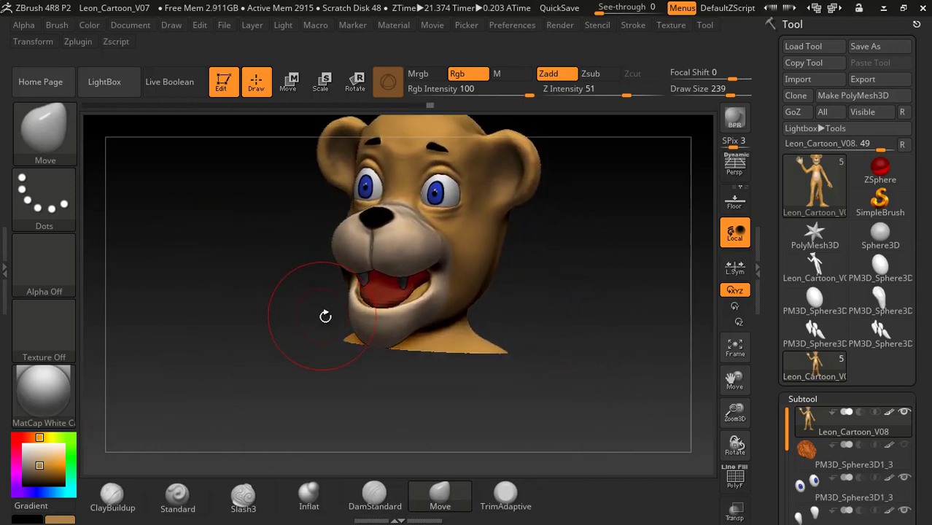
left_click_drag(734, 413, 734, 386)
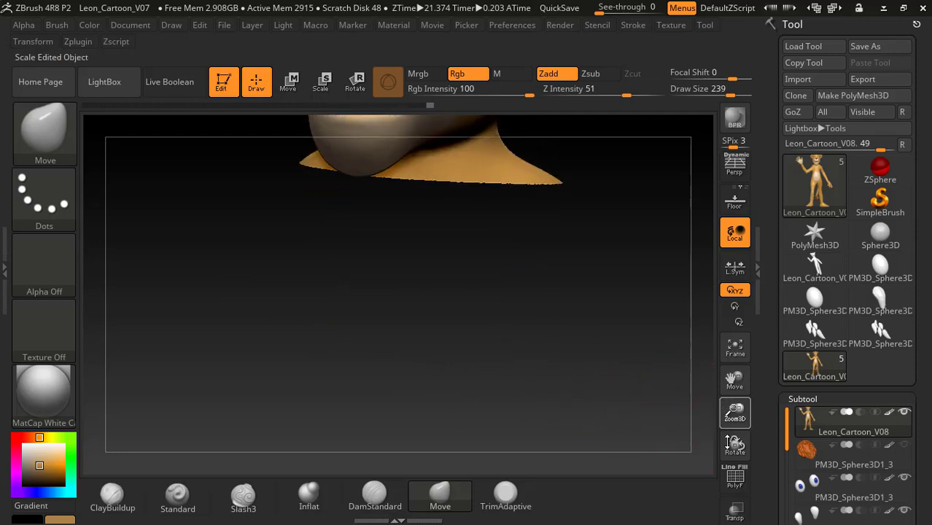
left_click_drag(735, 443, 724, 439)
left_click_drag(734, 379, 747, 519)
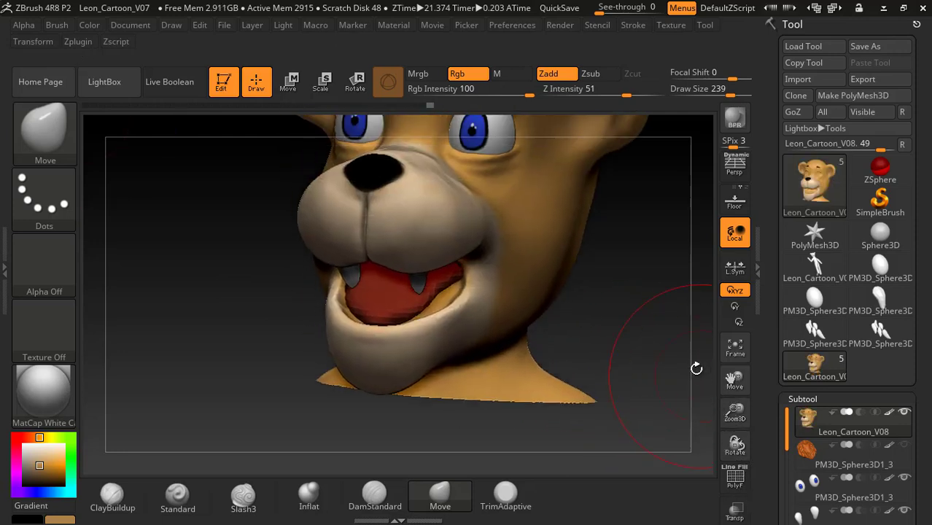
left_click_drag(731, 378, 738, 442)
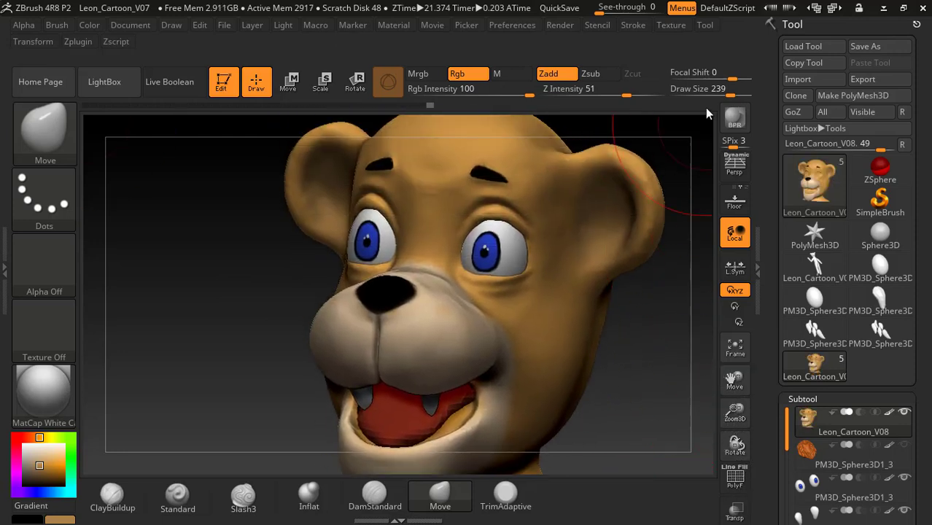
left_click_drag(717, 92, 706, 92)
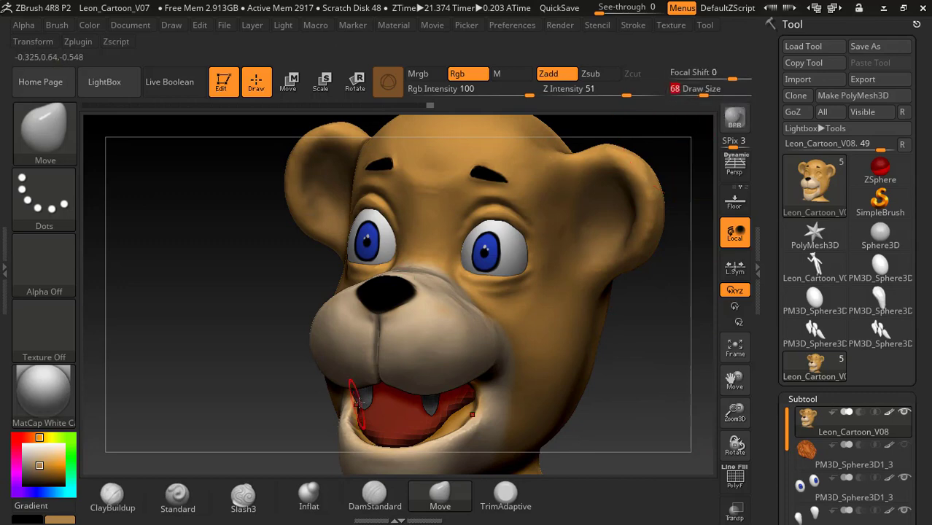
key("c")
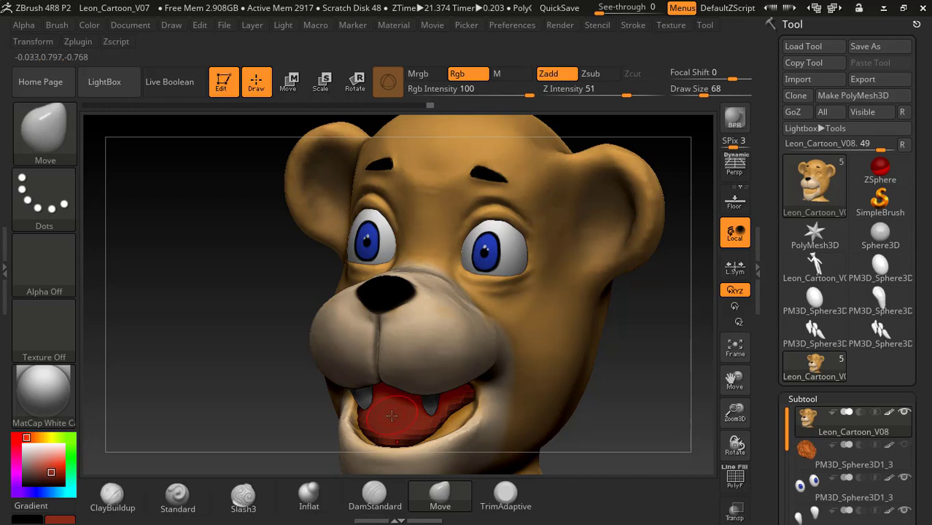
mouse_move(394, 417)
left_mouse_down()
mouse_move(441, 436)
mouse_move(436, 414)
left_mouse_up()
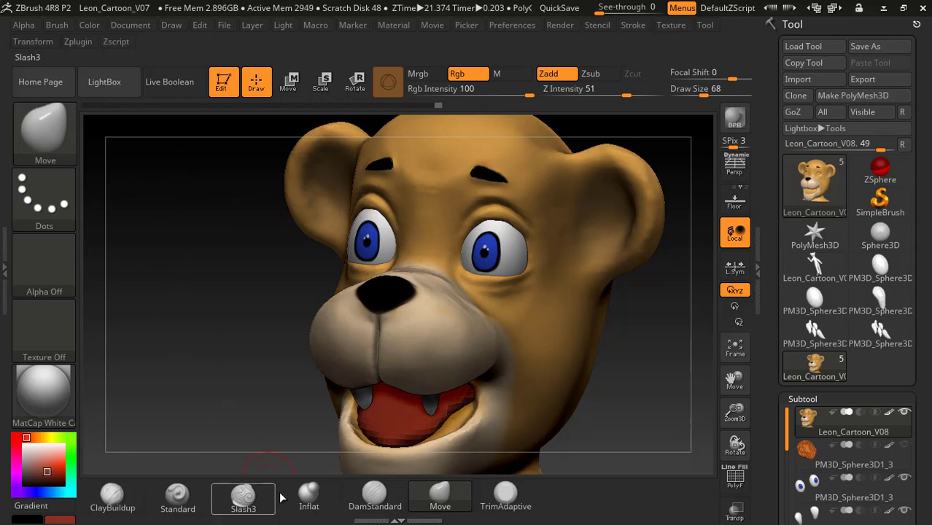
- Choose the Standard brush with color-only painting, and hide the teeth and tongue subtools
left_click(177, 496)
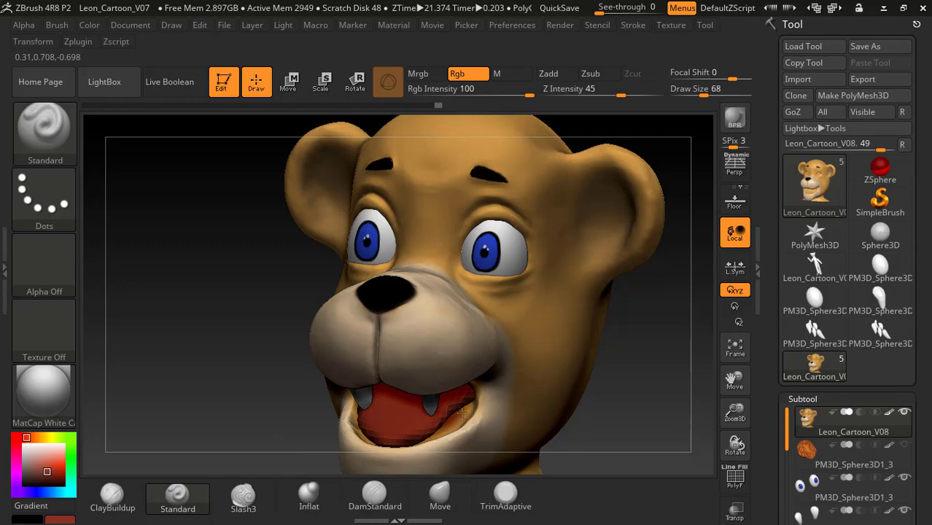
left_click_drag(926, 434, 905, 318)
left_click(905, 273)
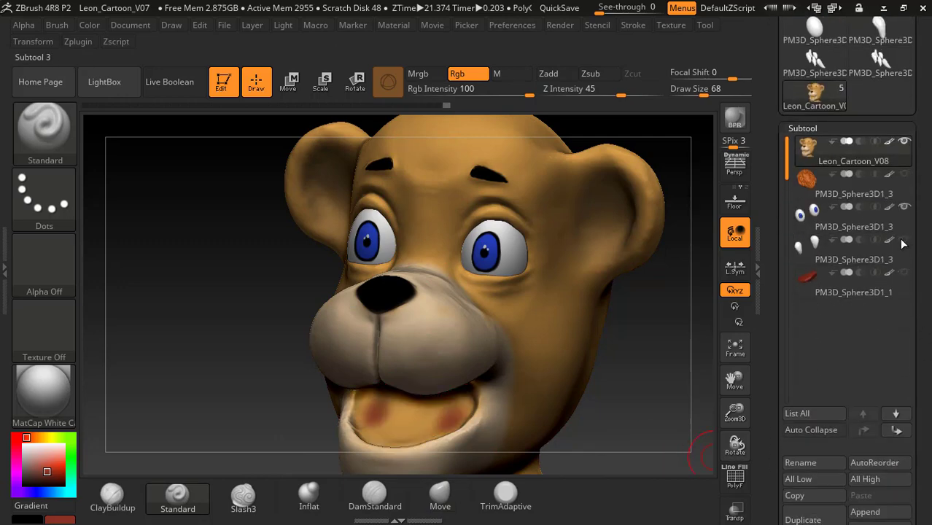
- Paint the floor and lower back of the lion's open mouth dark red
left_click_drag(239, 385, 284, 390)
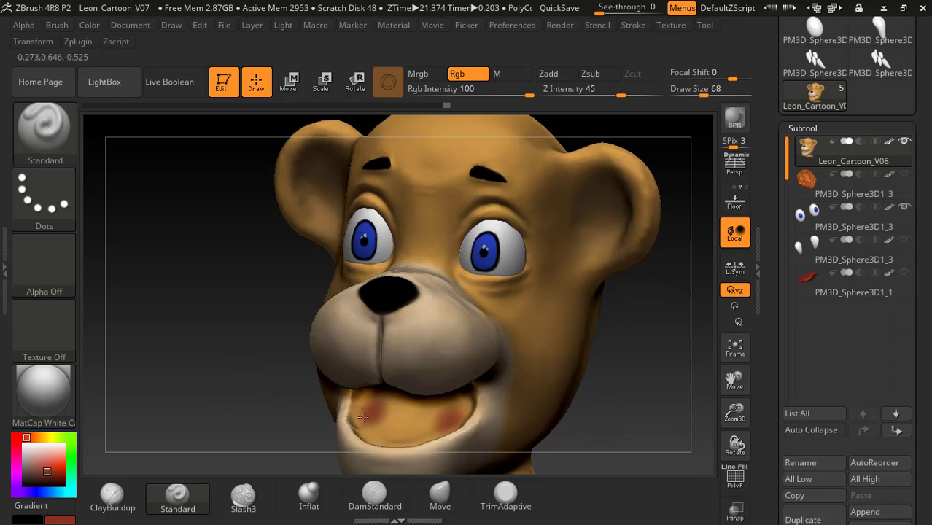
mouse_move(362, 416)
left_mouse_down()
mouse_move(358, 404)
mouse_move(379, 412)
mouse_move(404, 400)
mouse_move(398, 432)
left_mouse_up()
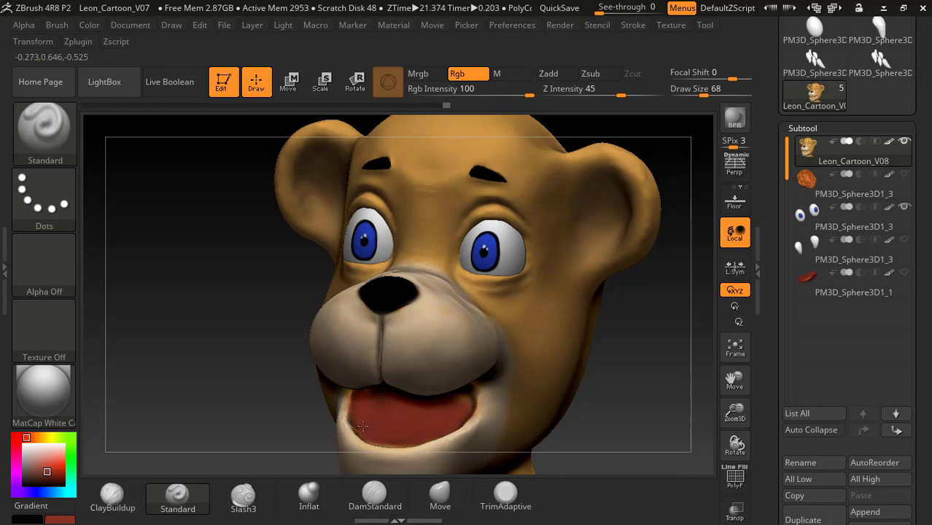
left_click_drag(274, 381, 291, 285)
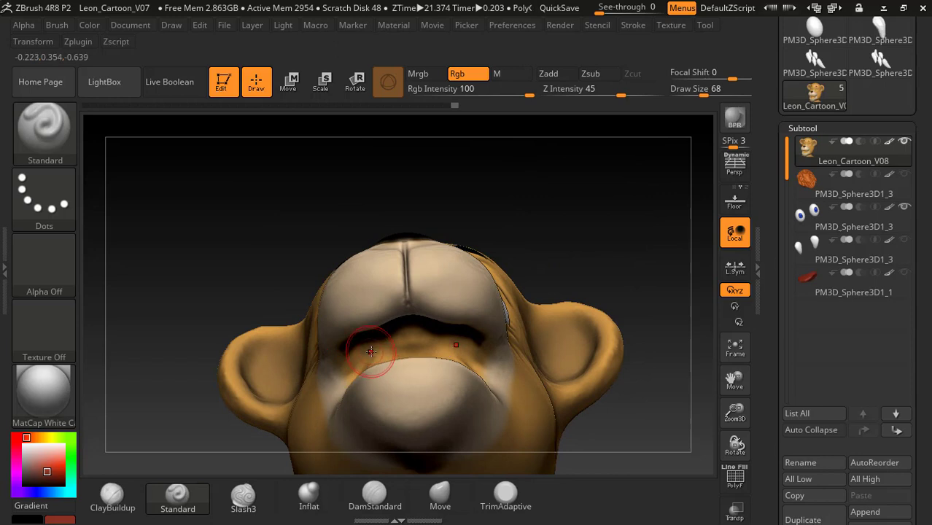
key("shift")
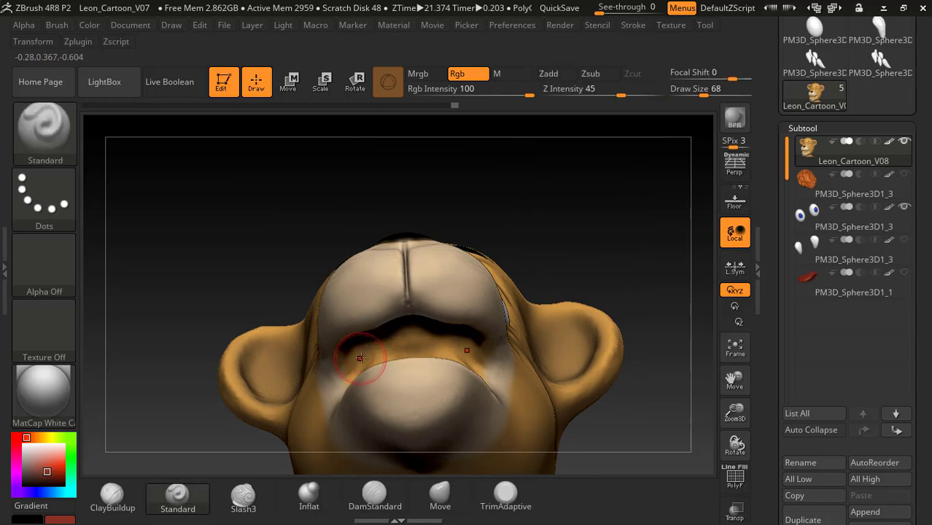
mouse_move(364, 357)
left_mouse_down()
mouse_move(351, 372)
mouse_move(378, 338)
left_mouse_up()
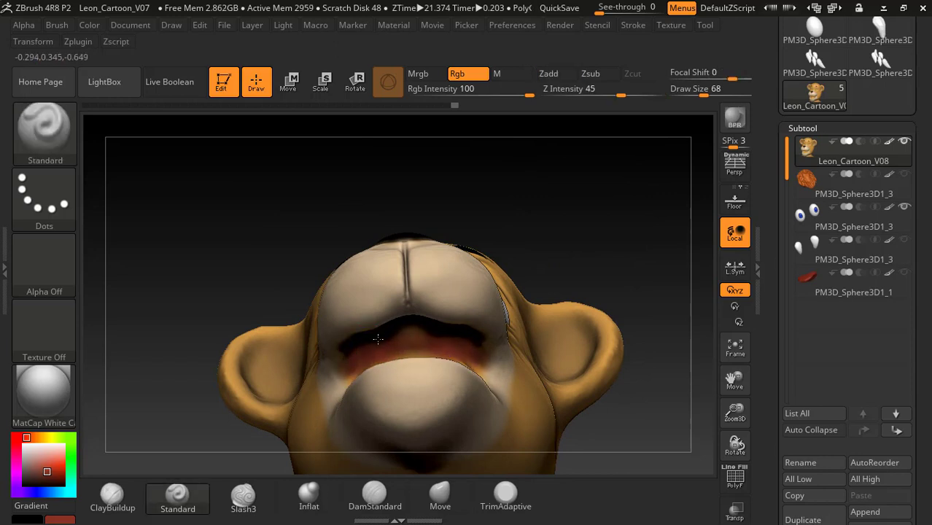
- Cover the remaining tan area at the upper back of the mouth with dark red
left_click_drag(268, 258, 280, 337)
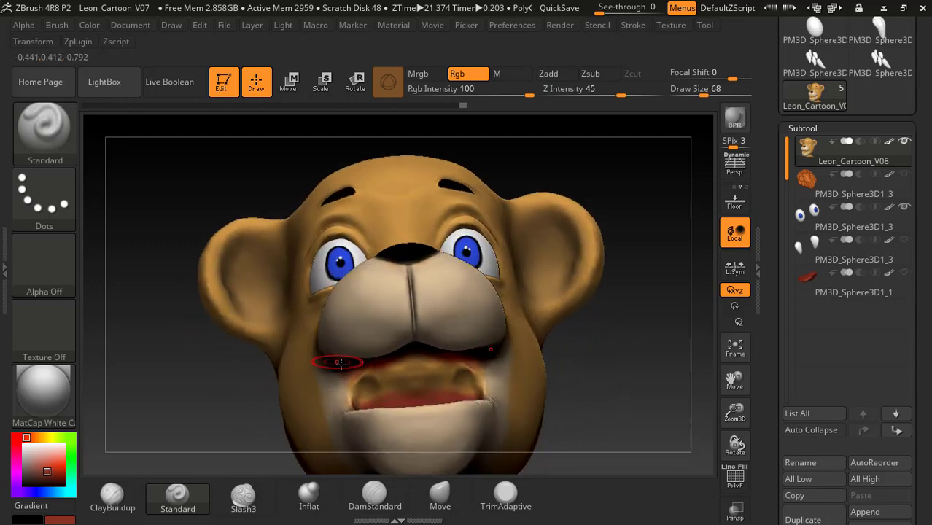
key("shift")
left_click_drag(371, 375, 391, 381, "shift")
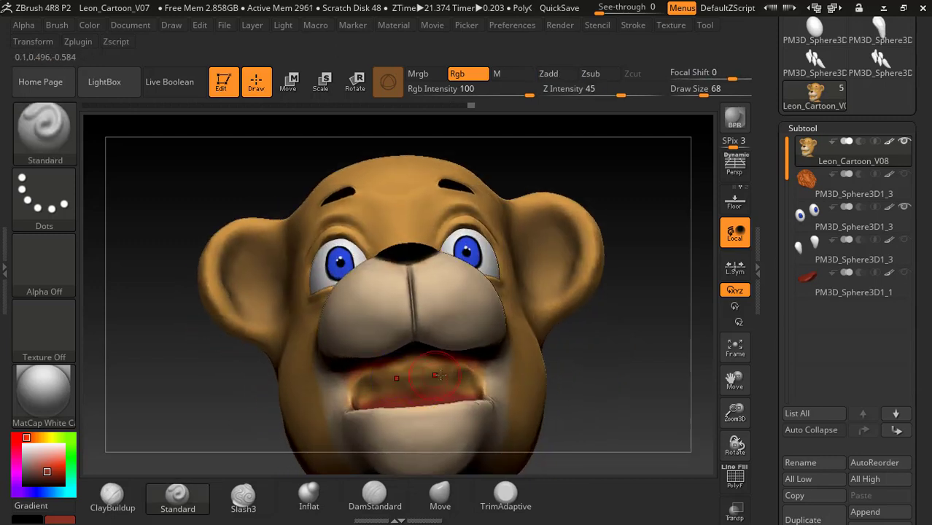
mouse_move(464, 376)
left_mouse_down()
mouse_move(369, 381)
mouse_move(406, 381)
left_mouse_up()
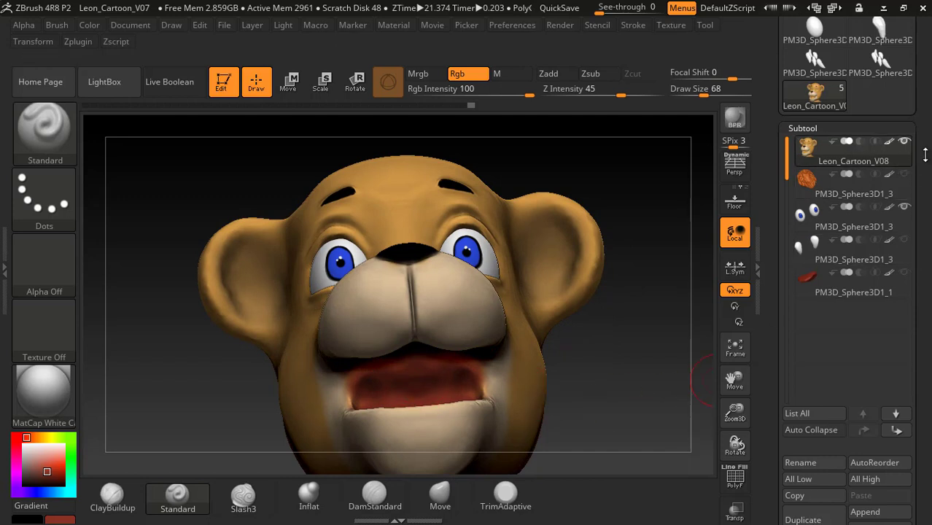
- Lower the body mesh to subdivision level 1 and smooth the inside of the mouth
left_click_drag(844, 129, 843, 143)
left_click(817, 143)
left_click(807, 160)
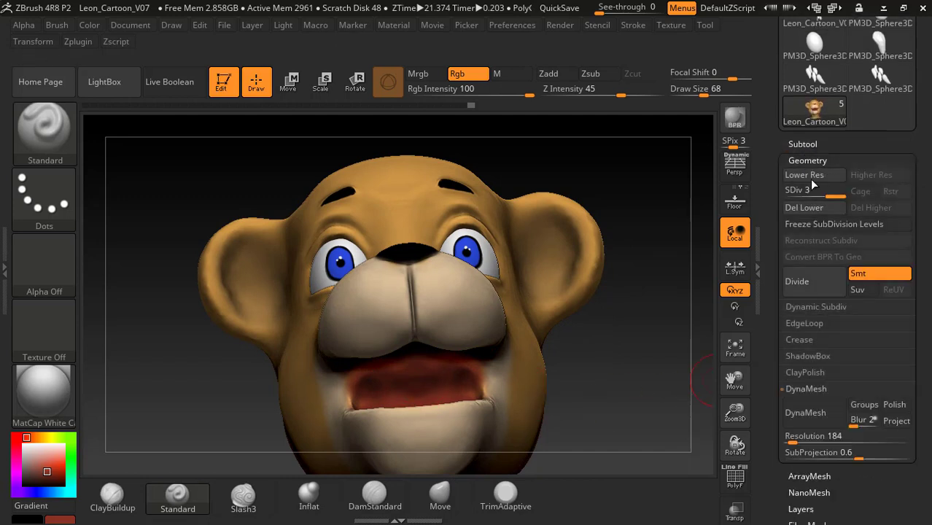
left_click_drag(821, 192, 779, 218)
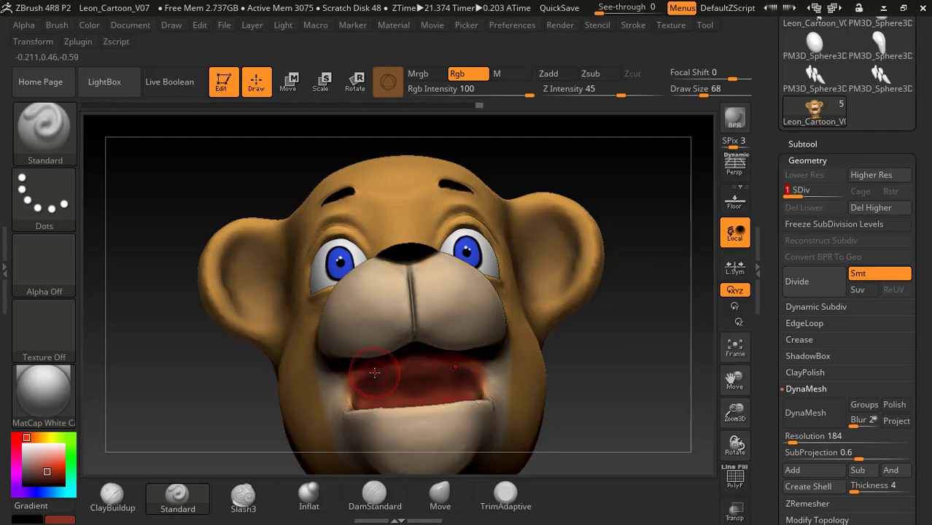
key("shift")
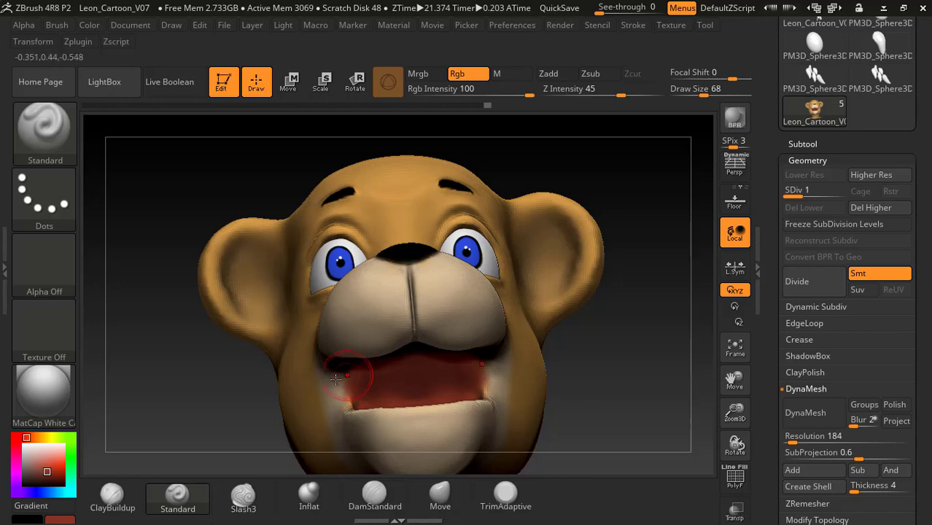
- Set the Standard brush to Zsub with Rgb off, and carve and smooth the inner corners of the mouth
left_click(548, 74)
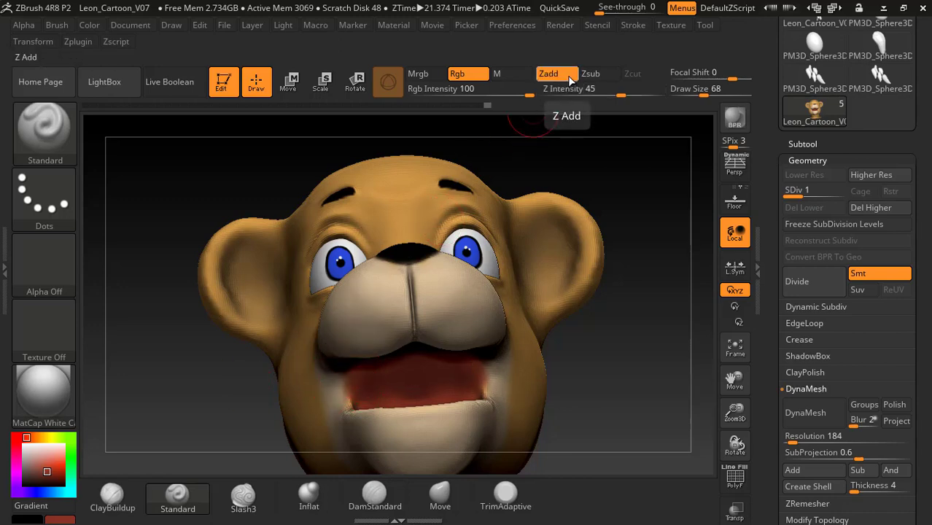
left_click(470, 75)
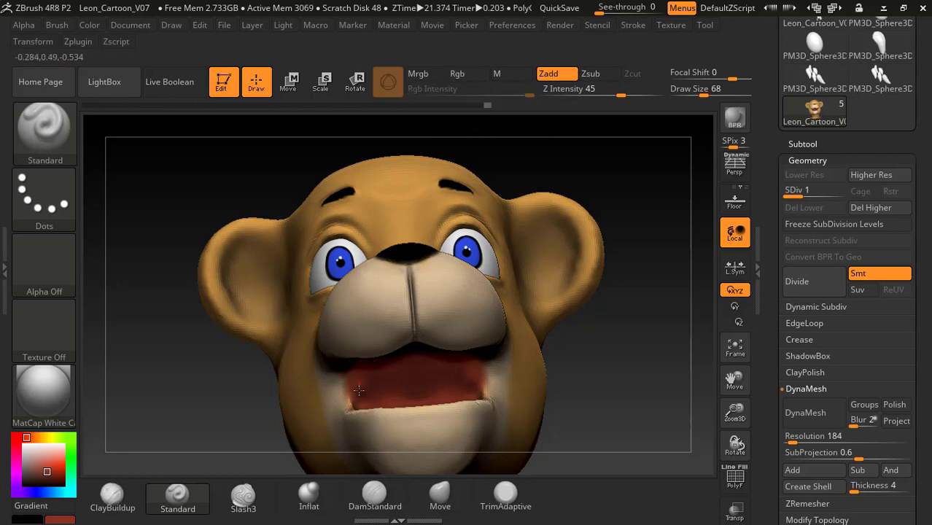
key("ctrl+z")
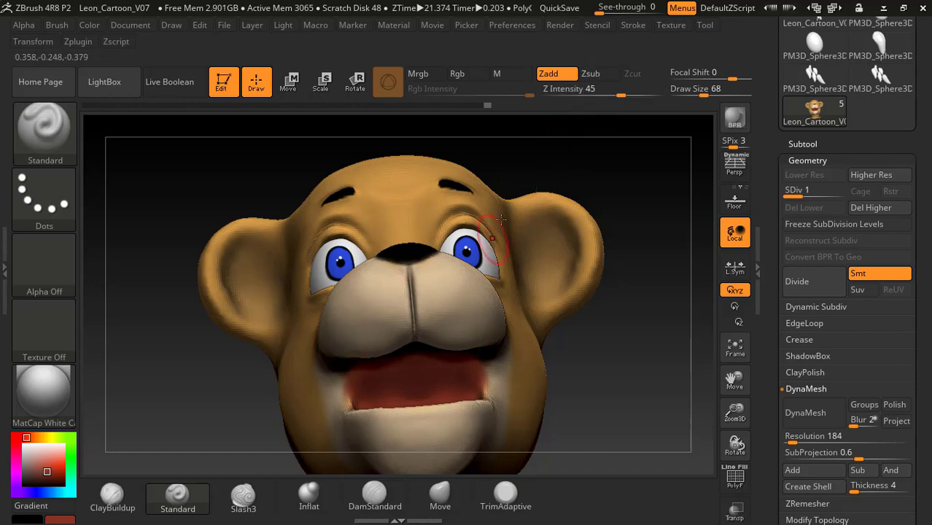
left_click(591, 73)
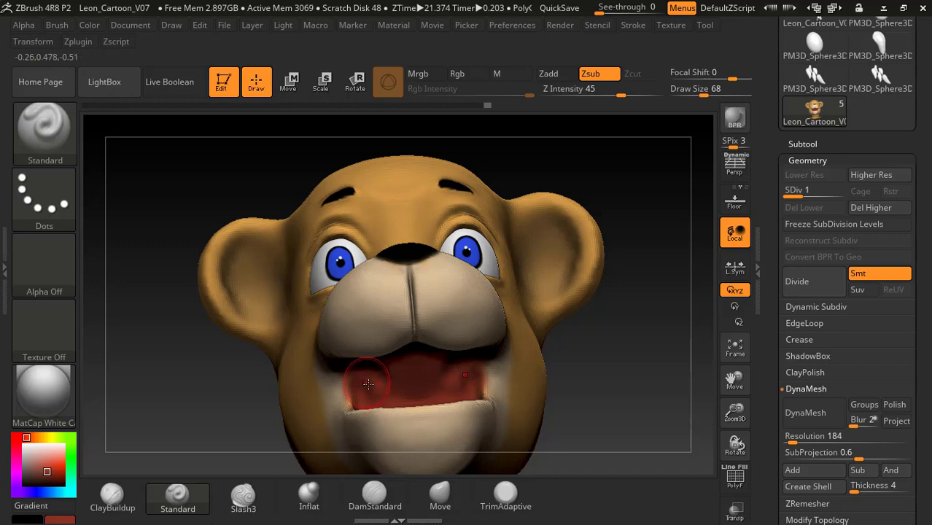
mouse_move(366, 382)
left_mouse_down("shift")
mouse_move(374, 375)
mouse_move(377, 382)
mouse_move(358, 376)
left_mouse_up("shift")
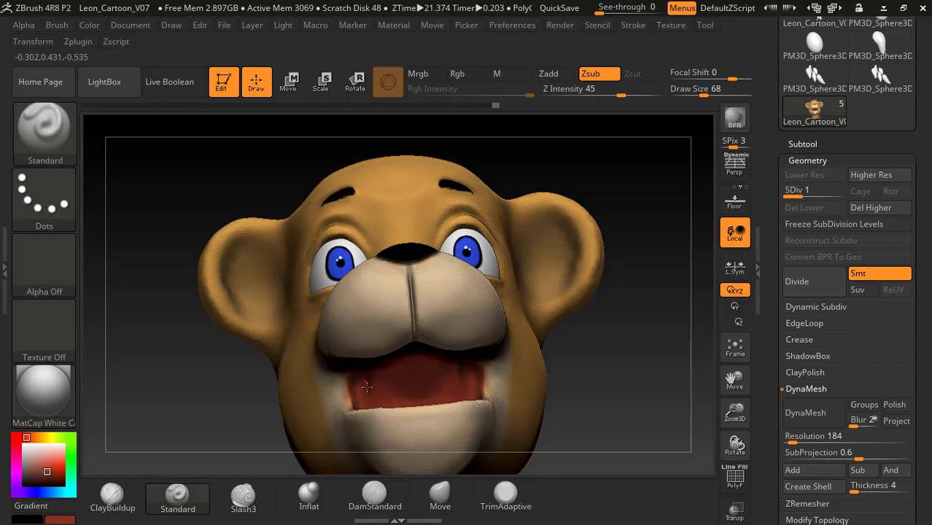
key("shift")
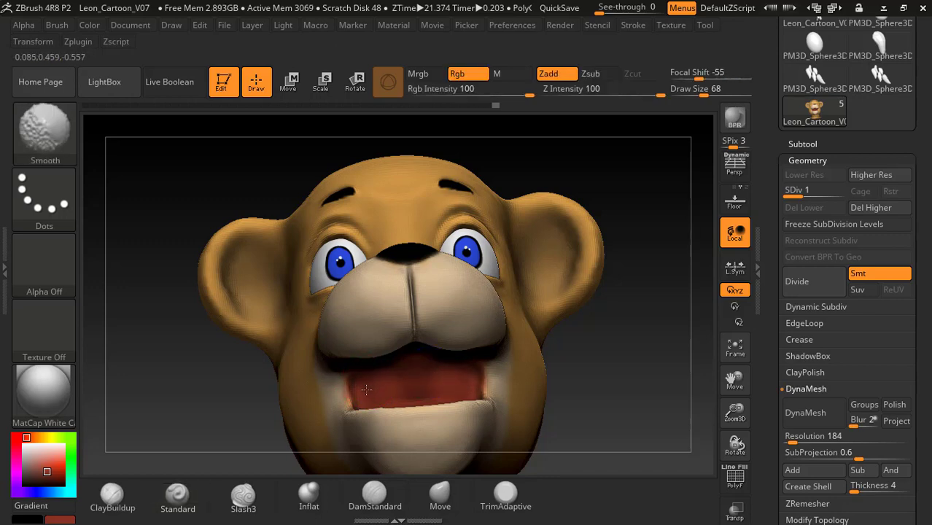
left_click_drag(366, 389, 353, 396, "shift")
- Deepen the mouth cavity beneath the upper lip and smooth the carved surface
mouse_move(220, 398)
left_mouse_down()
mouse_move(142, 368)
mouse_move(193, 364)
left_mouse_up()
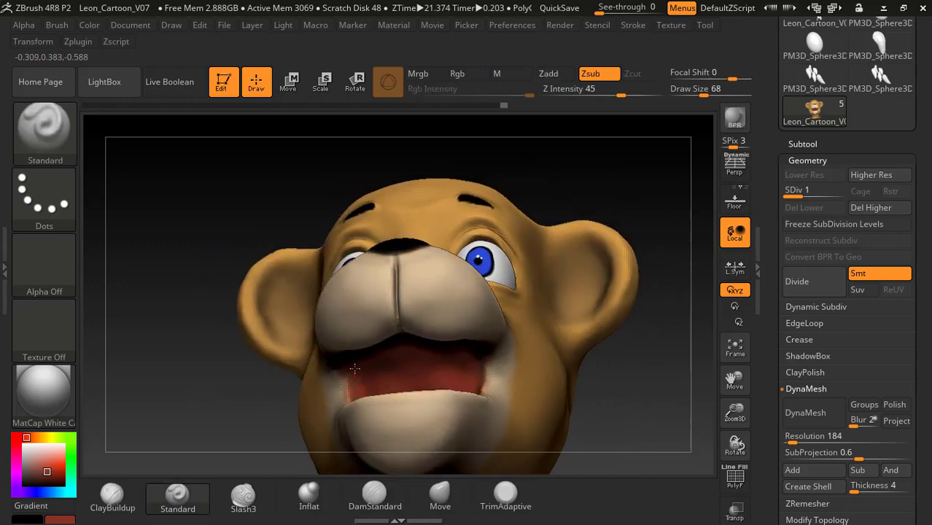
mouse_move(358, 367)
left_mouse_down()
mouse_move(370, 378)
mouse_move(391, 355)
left_mouse_up()
key("shift")
left_click_drag(223, 394, 219, 310)
left_click_drag(363, 354, 430, 336)
key("shift")
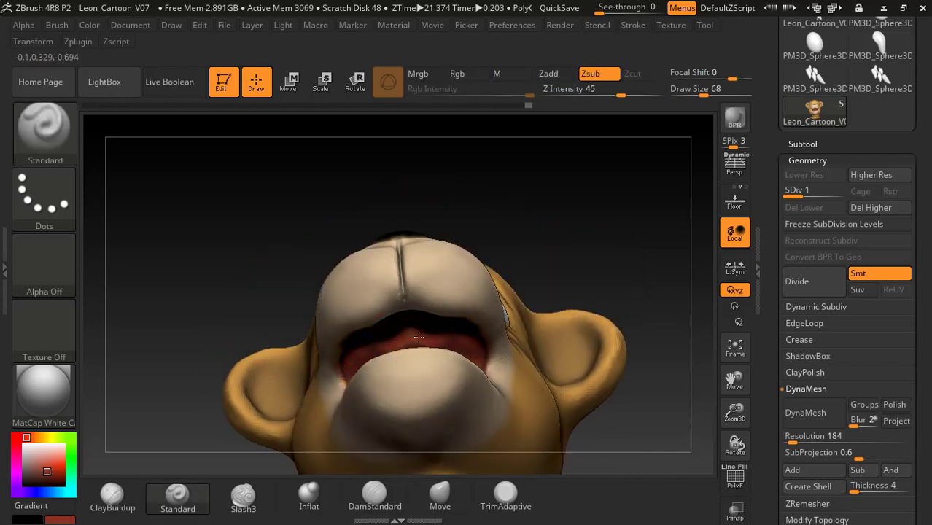
- Smooth the inner side walls and roof of the mouth behind the lips
left_click_drag(276, 246, 386, 323)
key("shift")
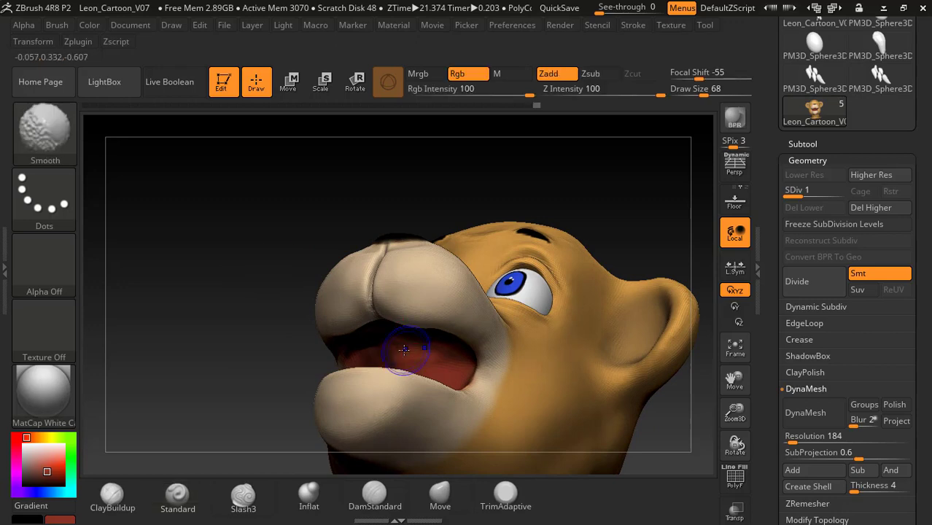
mouse_move(256, 339)
left_mouse_down()
mouse_move(246, 173)
mouse_move(344, 285)
left_mouse_up()
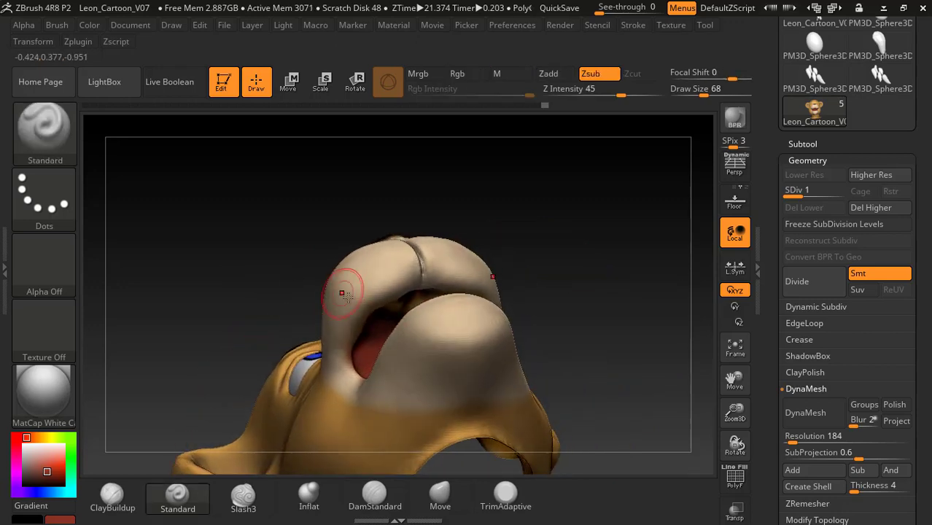
mouse_move(312, 212)
left_mouse_down()
mouse_move(327, 191)
mouse_move(343, 219)
left_mouse_up()
key("shift")
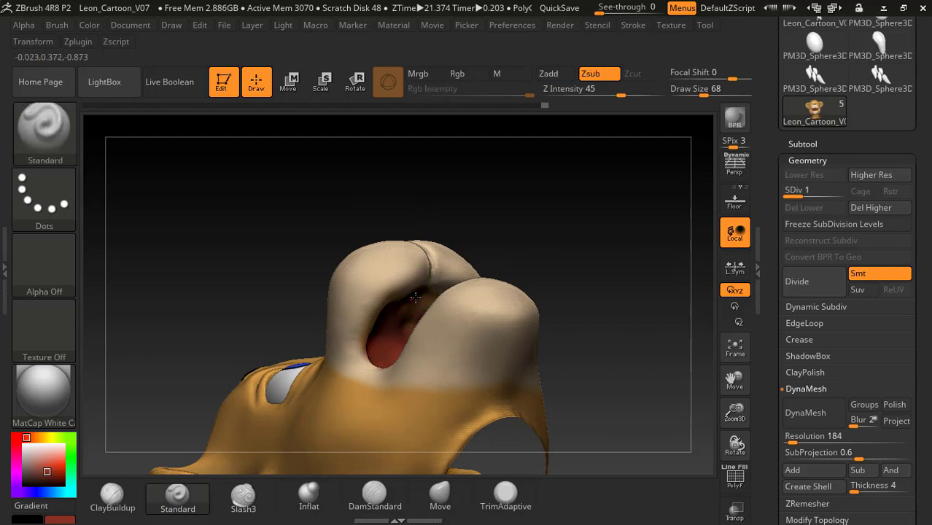
key("shift")
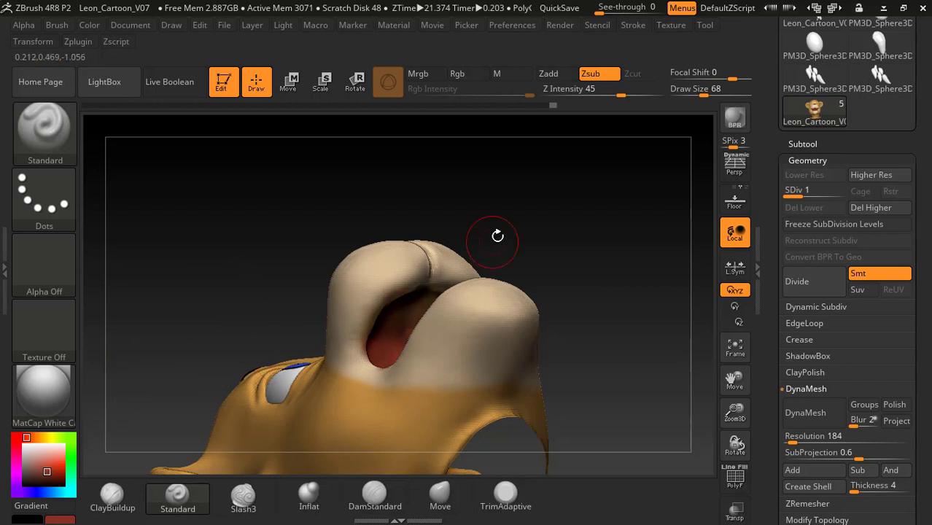
- Paint the remaining roof of the mouth dark red using Rgb only, and raise the mesh to subdivision level 2
left_click(465, 75)
left_click(582, 74)
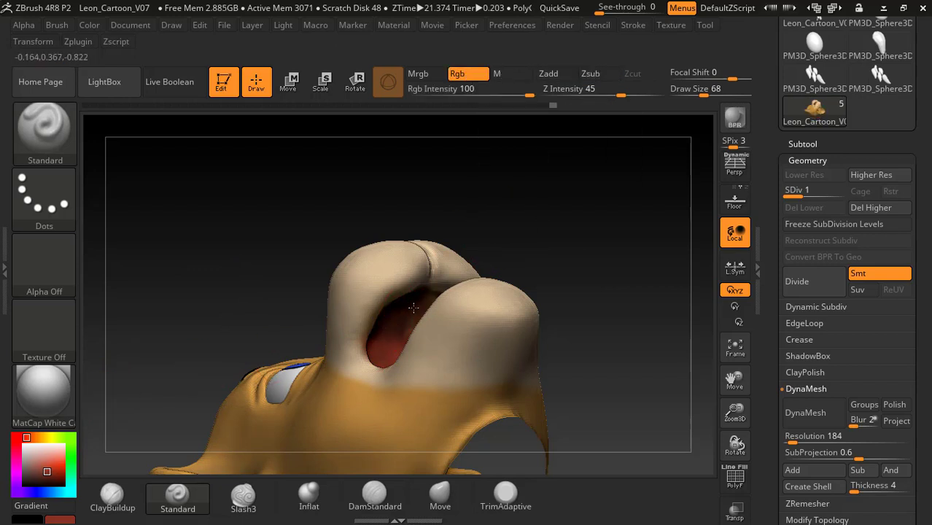
left_click_drag(371, 183, 343, 281)
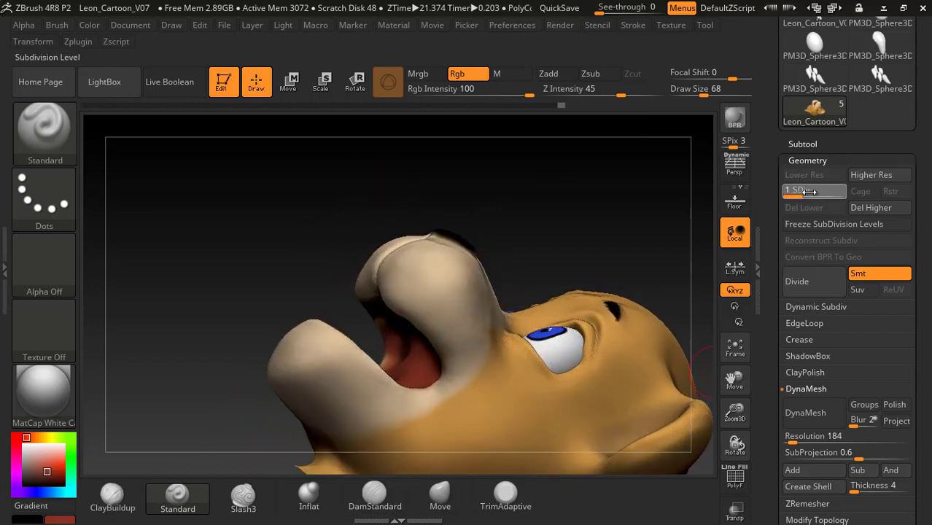
key("d")
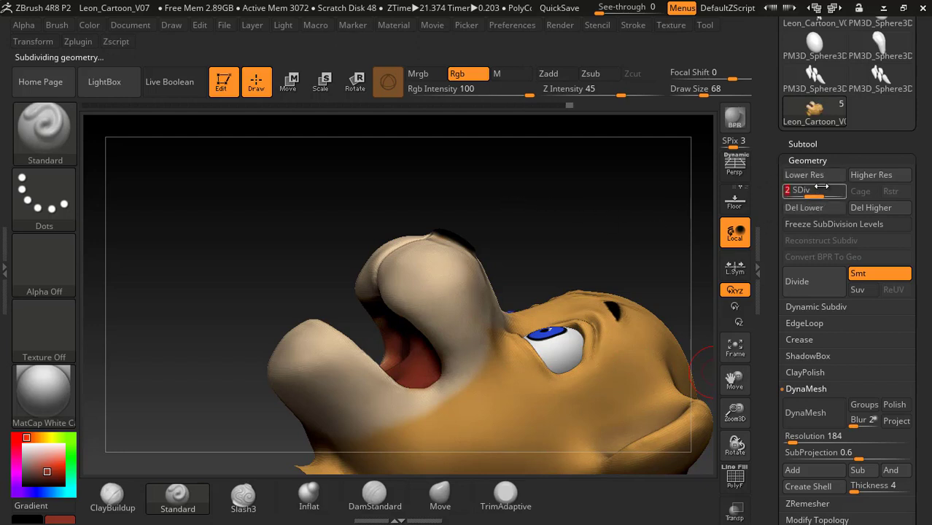
- Raise the mesh to subdivision level 3 and touch up the dark red paint along the inner edges of the mouth
key("d")
mouse_move(302, 281)
left_mouse_down()
mouse_move(317, 326)
mouse_move(356, 339)
left_mouse_up()
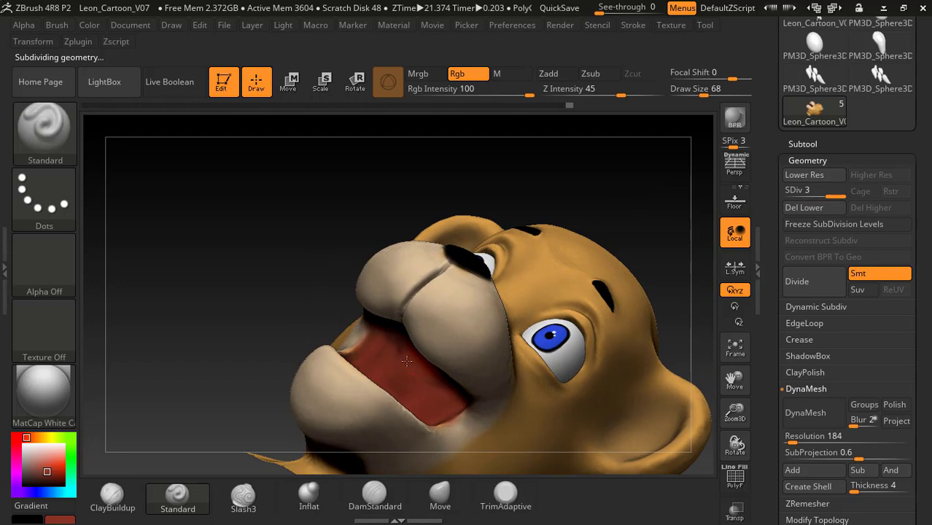
left_click_drag(318, 285, 401, 292)
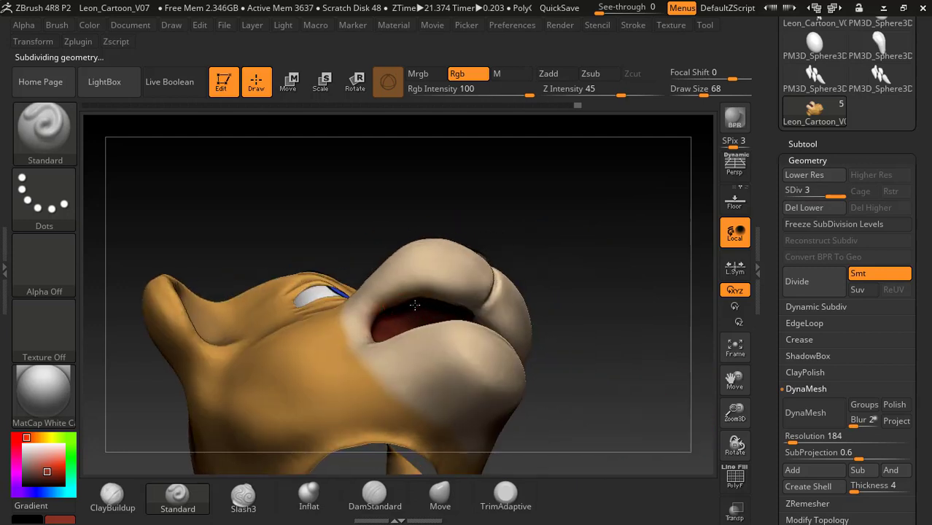
left_click_drag(573, 339, 472, 334)
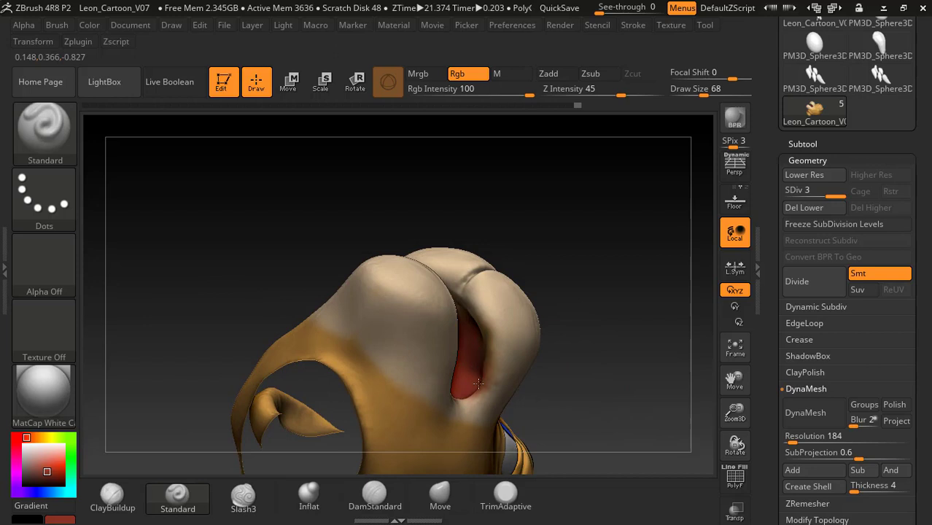
left_click_drag(483, 345, 484, 357)
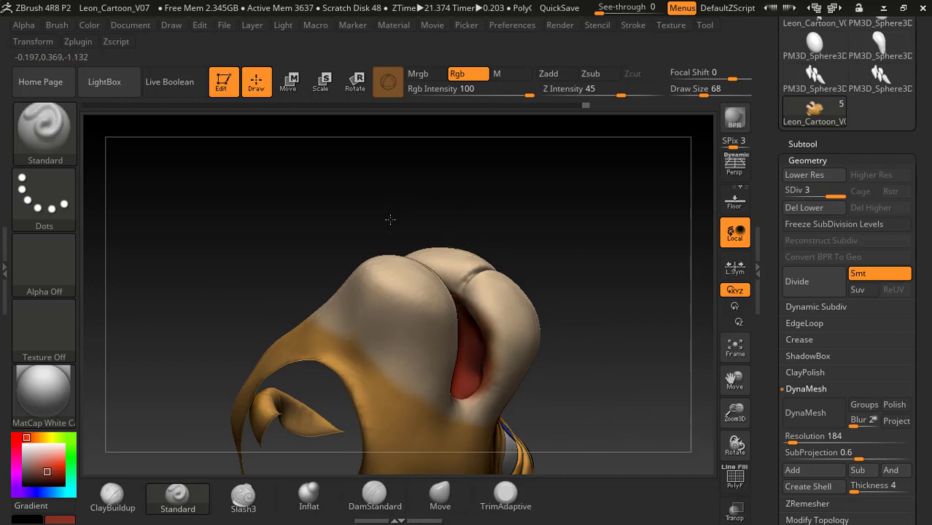
left_click_drag(389, 219, 358, 222)
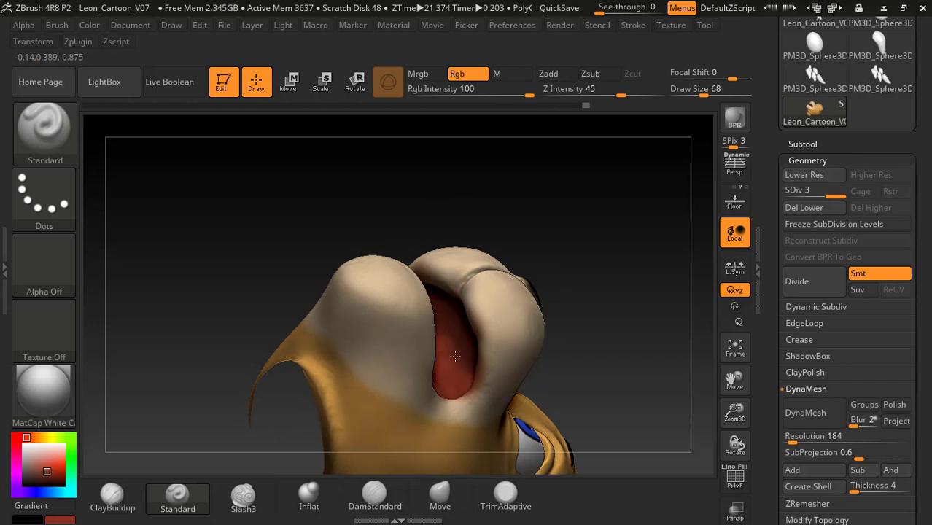
left_click_drag(402, 244, 299, 244)
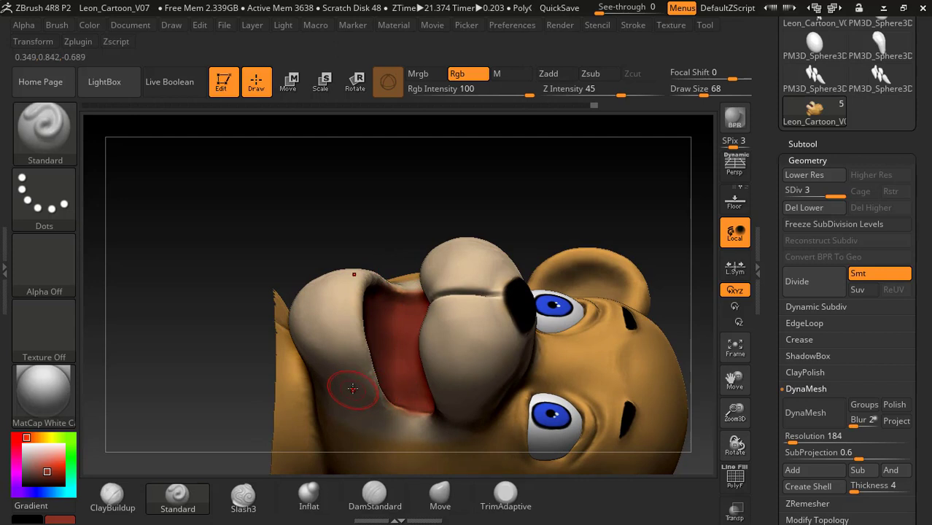
- Sample the muzzle's cream color and clean up the paint on the lips, mouth corners and muzzle sides with it
key("c")
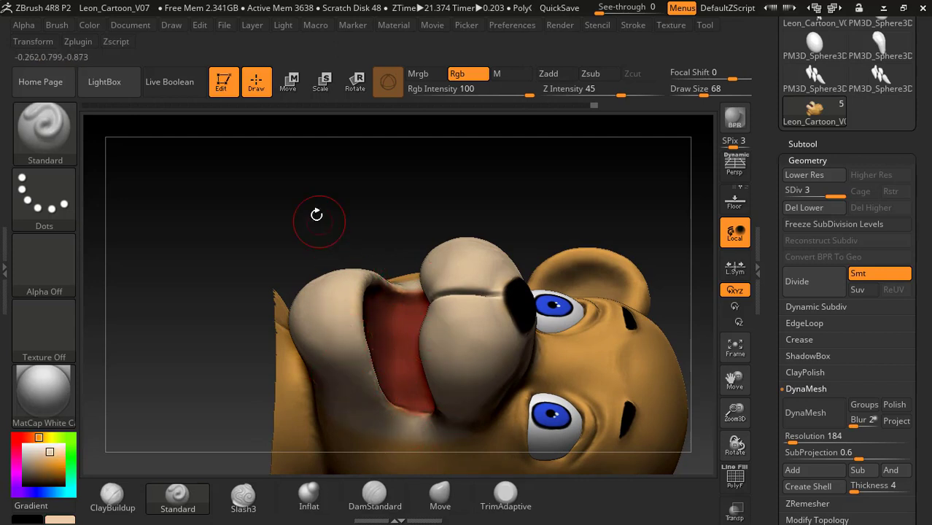
left_click_drag(312, 213, 428, 406)
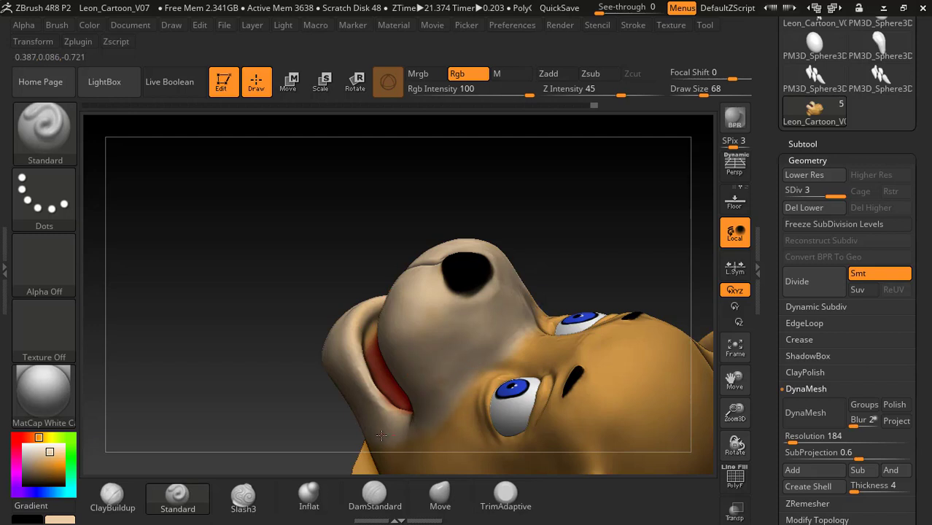
left_click_drag(279, 341, 358, 377)
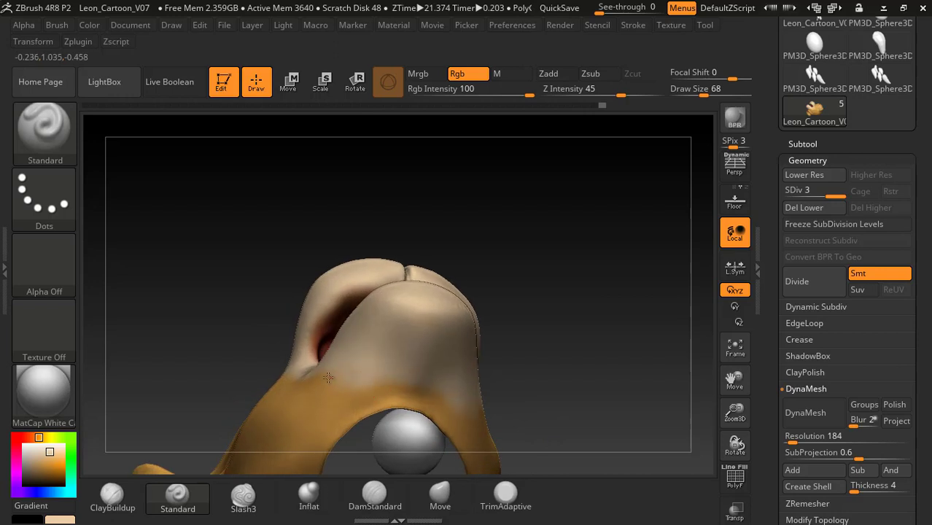
left_click_drag(225, 304, 296, 362)
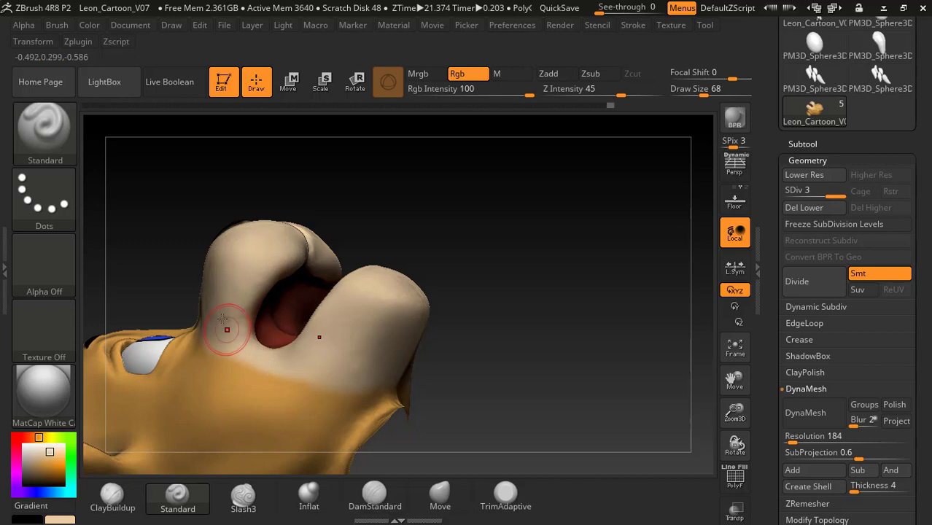
left_click_drag(144, 202, 251, 303)
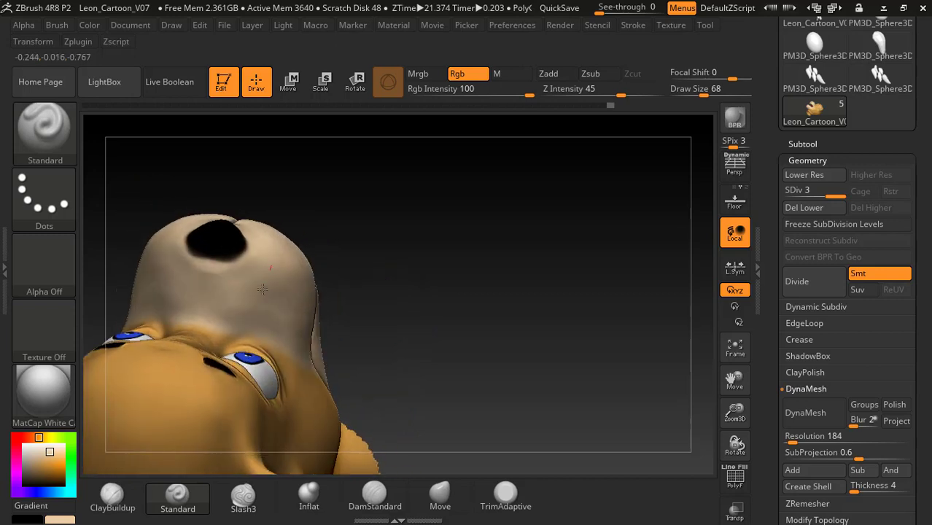
left_click_drag(306, 283, 297, 263)
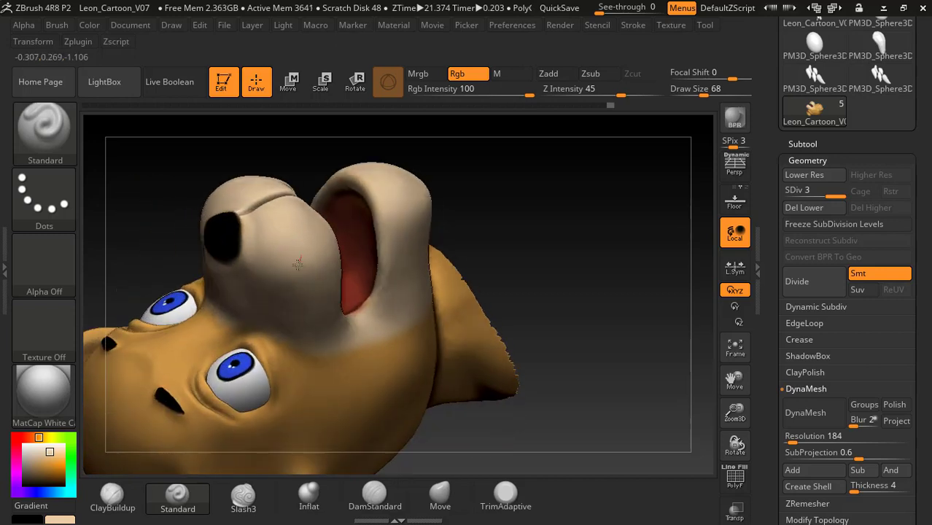
left_click_drag(371, 232, 366, 183)
left_click_drag(478, 218, 302, 234)
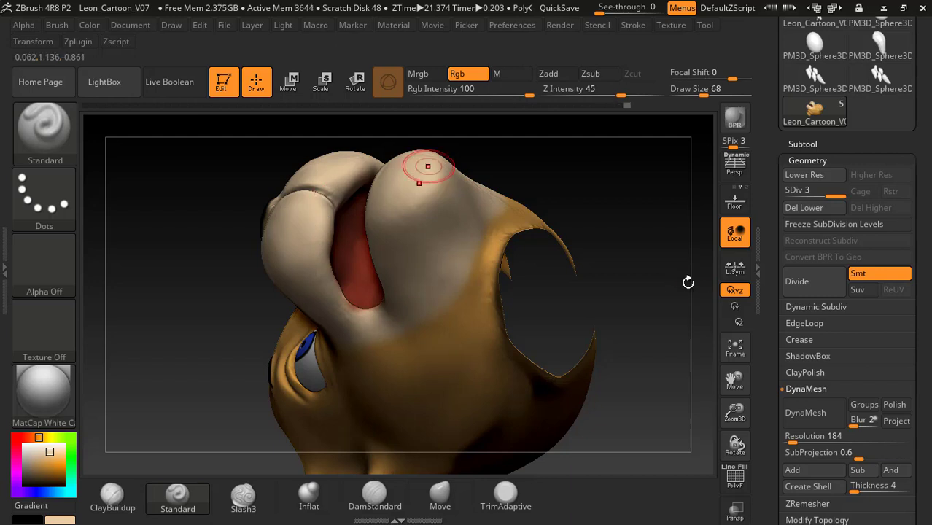
- Unhide the rest of the lion's body and frame the whole figure from the front
left_click(732, 356)
mouse_move(638, 346)
left_mouse_down()
mouse_move(697, 339)
mouse_move(728, 357)
mouse_move(662, 325)
left_mouse_up()
left_click(739, 353)
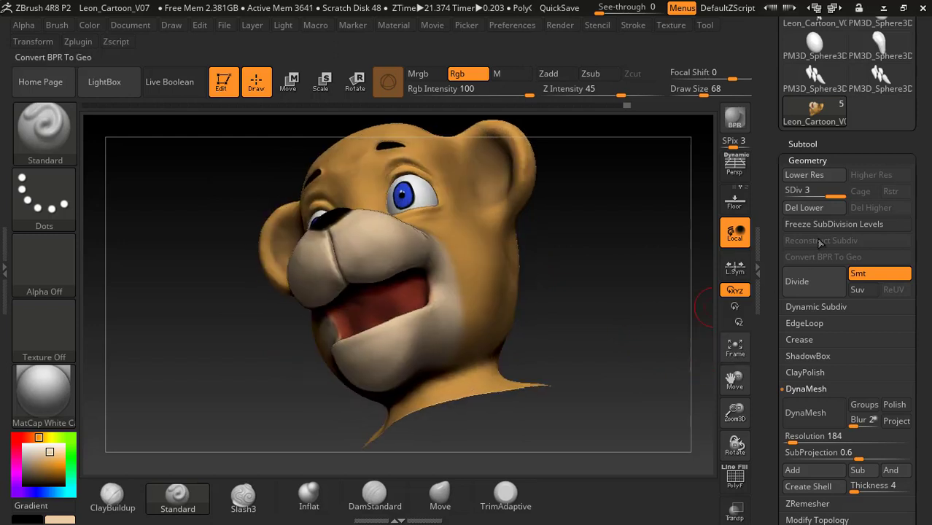
left_click(811, 159)
left_click_drag(735, 412, 711, 243)
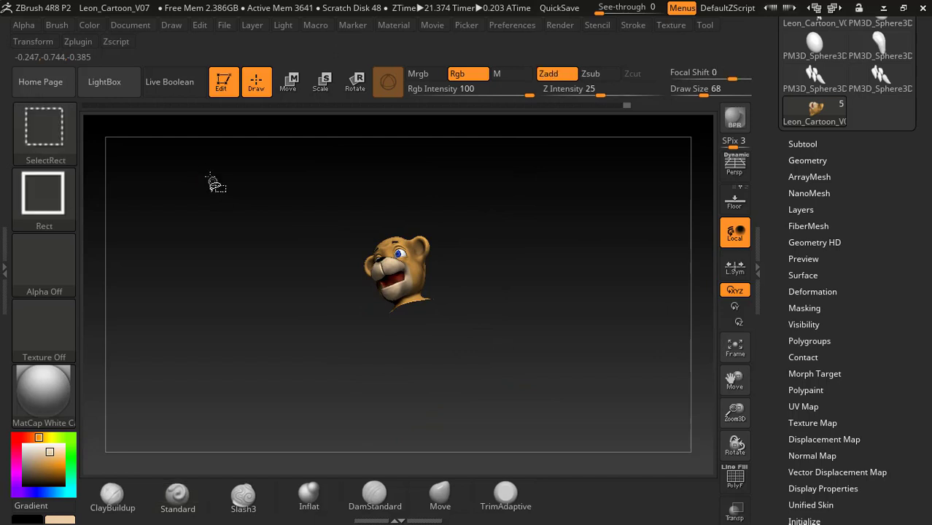
mouse_move(197, 164)
left_mouse_down("ctrl+shift")
mouse_move(283, 287)
mouse_move(600, 430)
left_mouse_up("ctrl+shift")
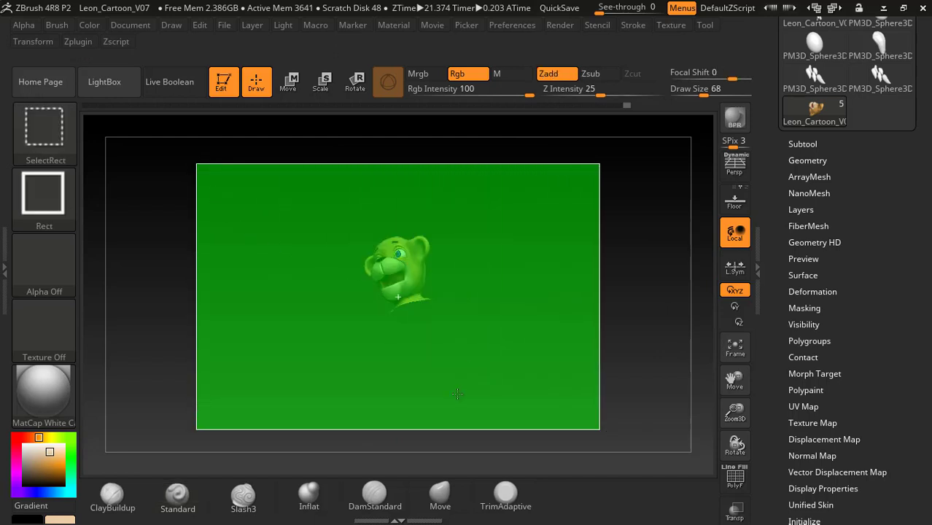
left_click_drag(457, 394, 457, 394, "ctrl+shift")
left_click(735, 348)
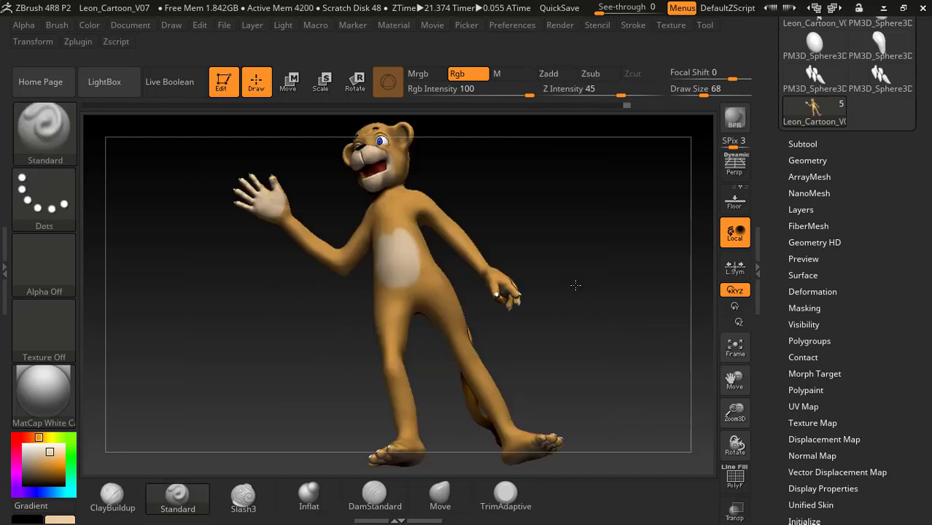
left_click_drag(574, 288, 576, 326)
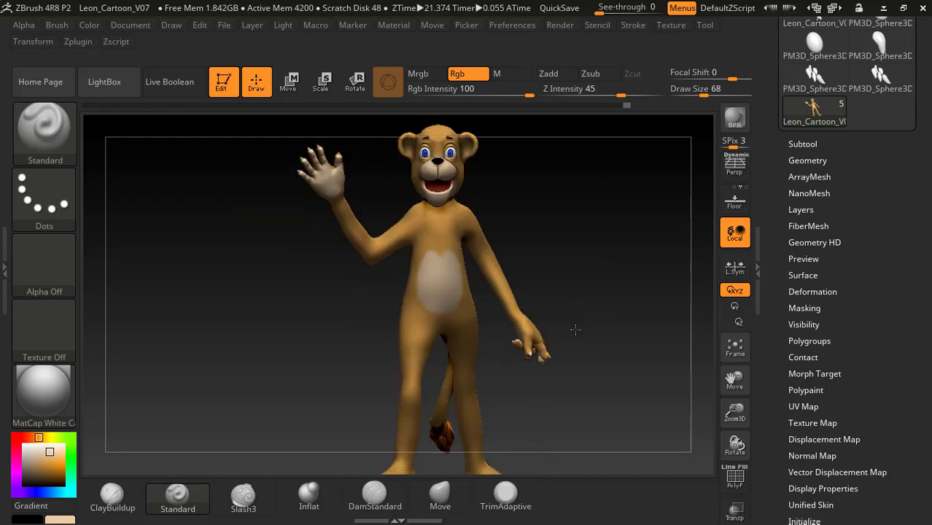
left_click(735, 348)
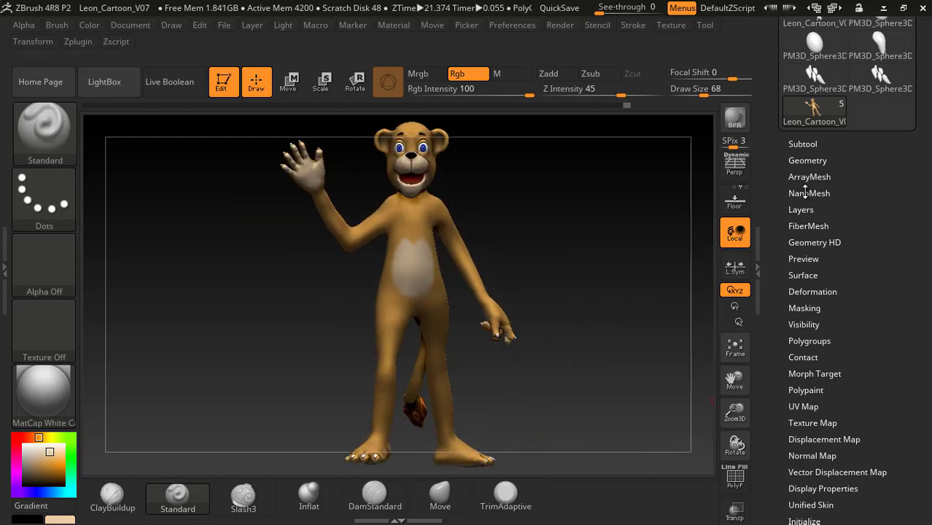
- Show the mane, teeth and tongue subtools and frame the complete lion
left_click(819, 160)
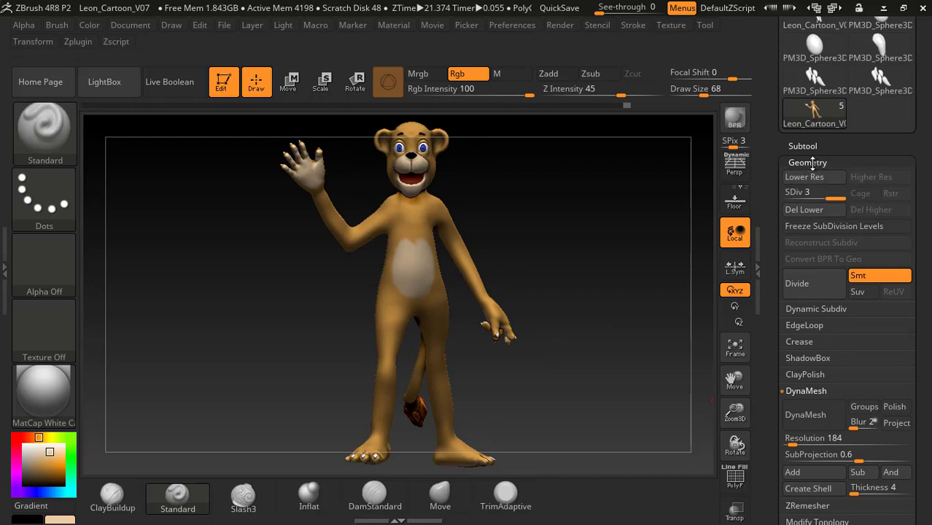
left_click(811, 162)
left_click(804, 146)
left_click(904, 191)
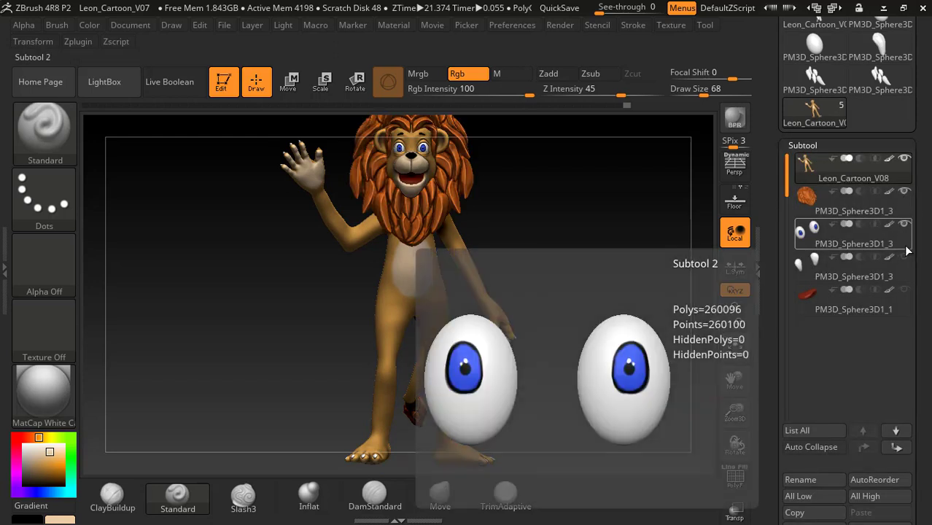
left_click(904, 258)
left_click(904, 290)
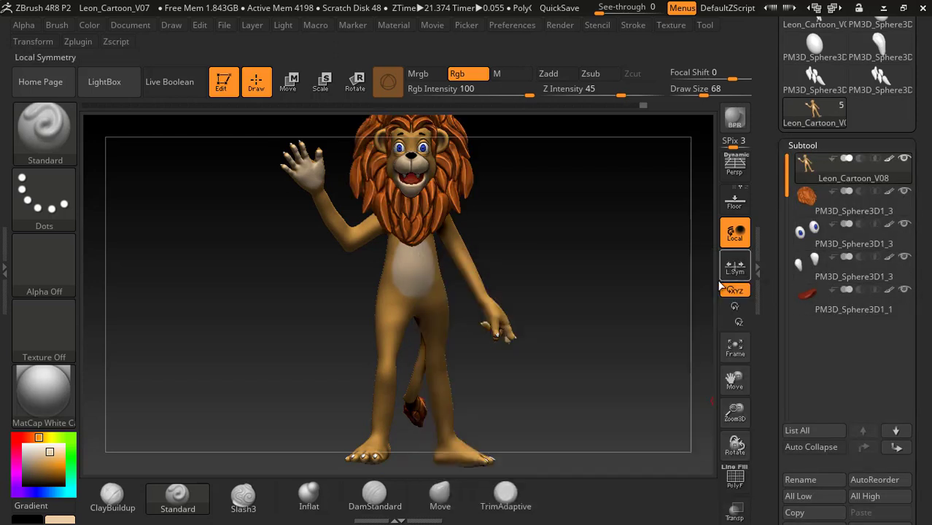
left_click(735, 349)
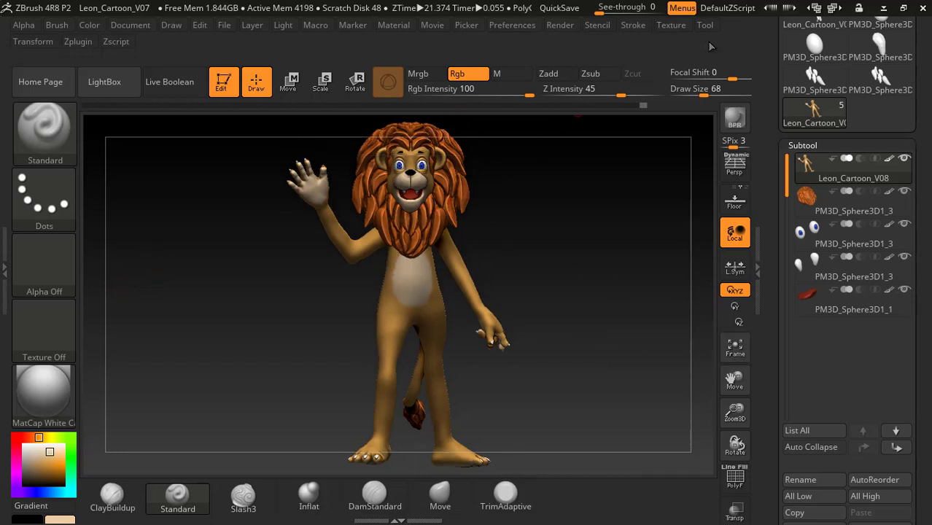
left_click_drag(898, 144, 898, 377)
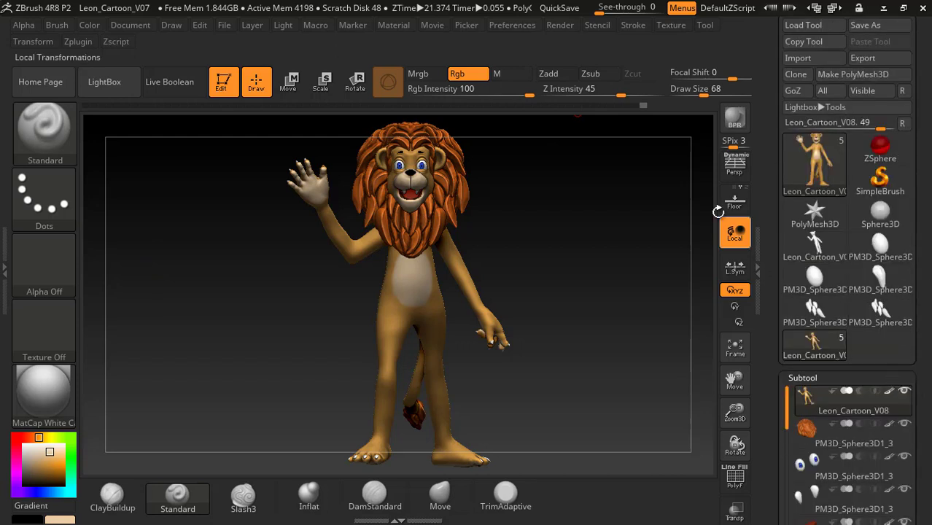